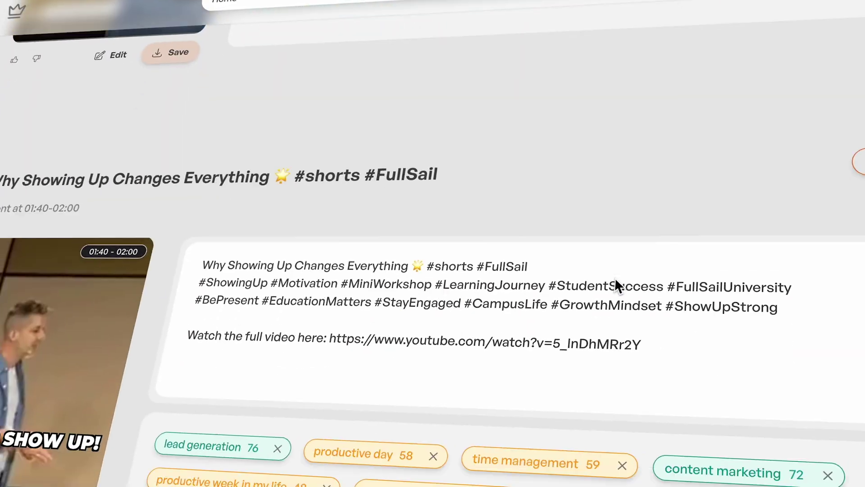
pyautogui.scroll(-10, 616, 278)
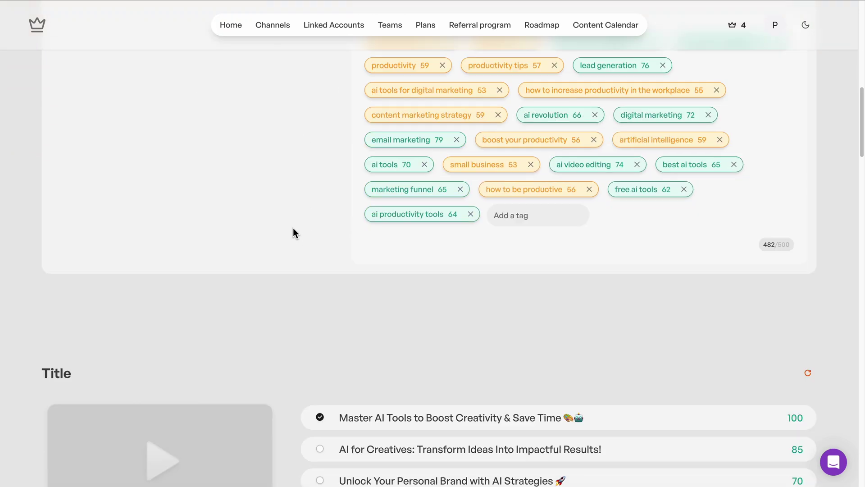
# - Scroll down the optimized video page and open the Content Calendar of scheduled posts
pyautogui.scroll(-8, 293, 225)
pyautogui.scroll(-15, 456, 234)
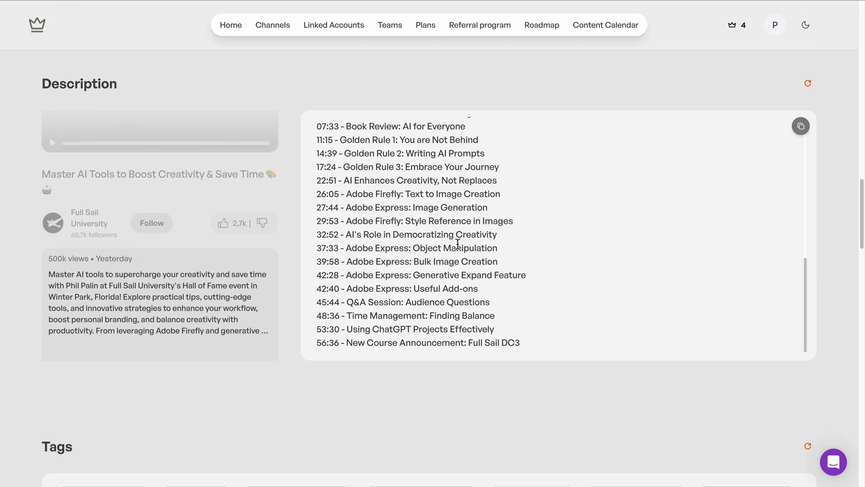
pyautogui.scroll(-12, 458, 212)
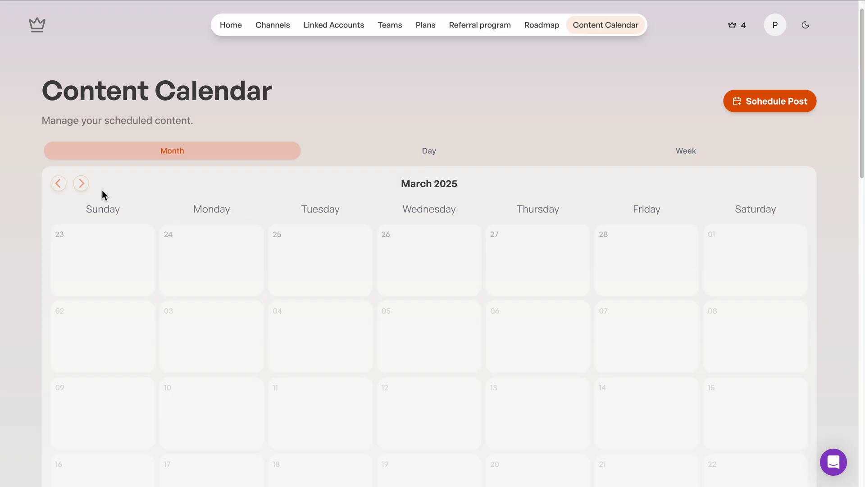
pyautogui.click(81, 184)
pyautogui.scroll(-3, 293, 230)
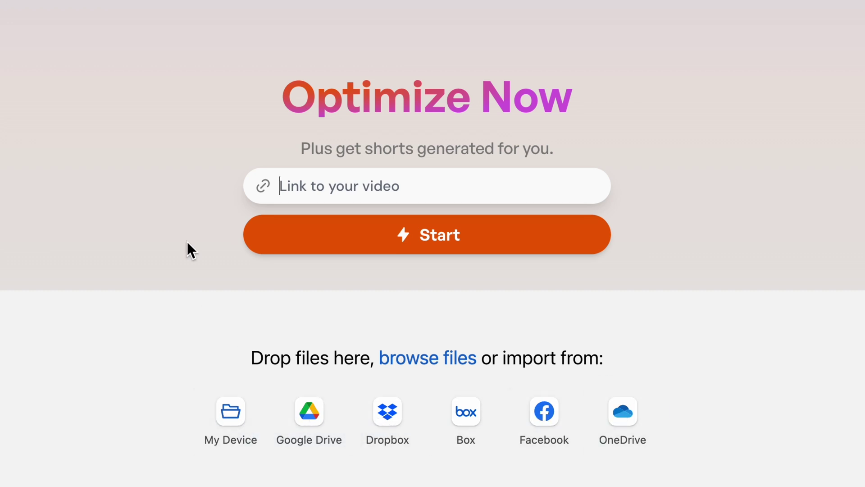
# - Paste the workshop video's YouTube link and start optimizing it
pyautogui.write('https://youtube.com/live/5_InDhMRr2Y?si=SMsFvjldlka5-qUq')
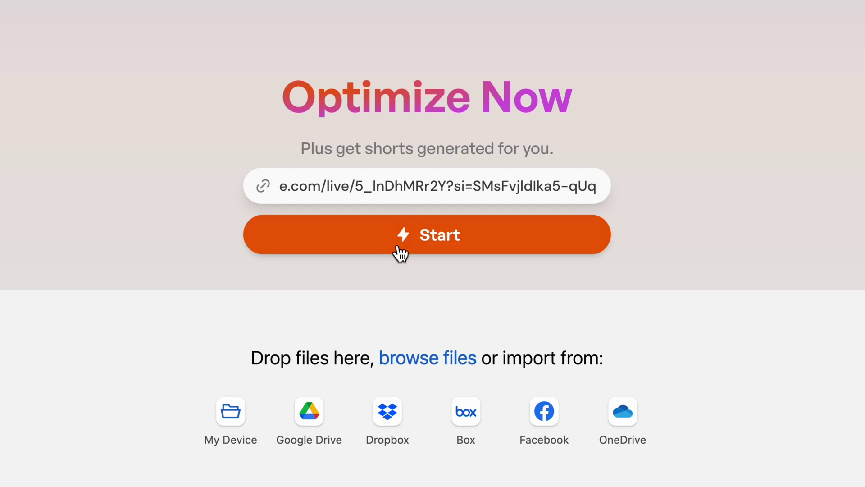
pyautogui.click(400, 250)
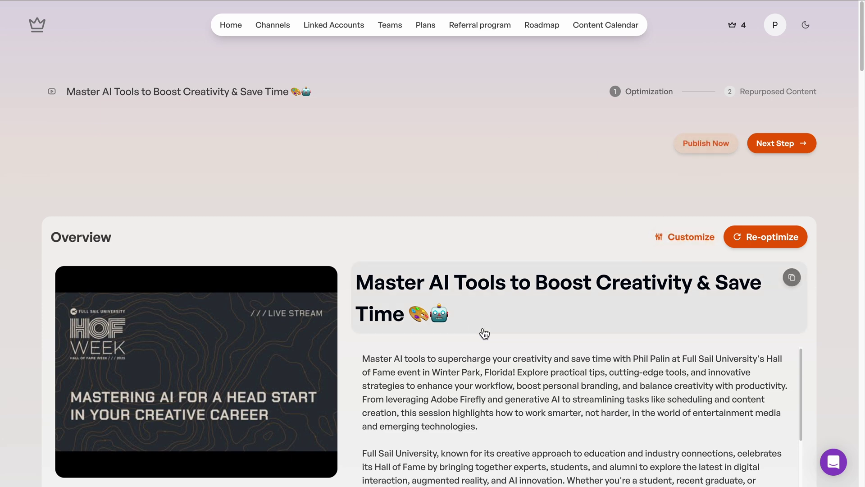
# - Look over the optimized description, then move on to repurposing the video into shorts
pyautogui.scroll(-10, 489, 333)
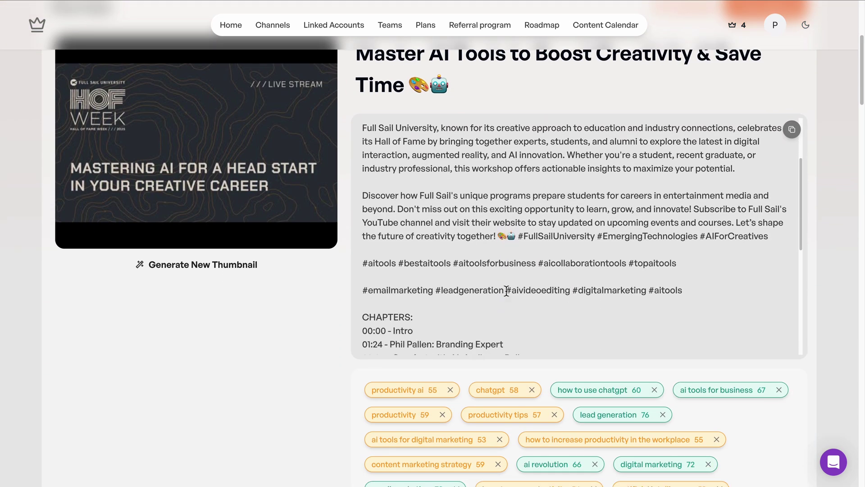
pyautogui.scroll(3, 581, 212)
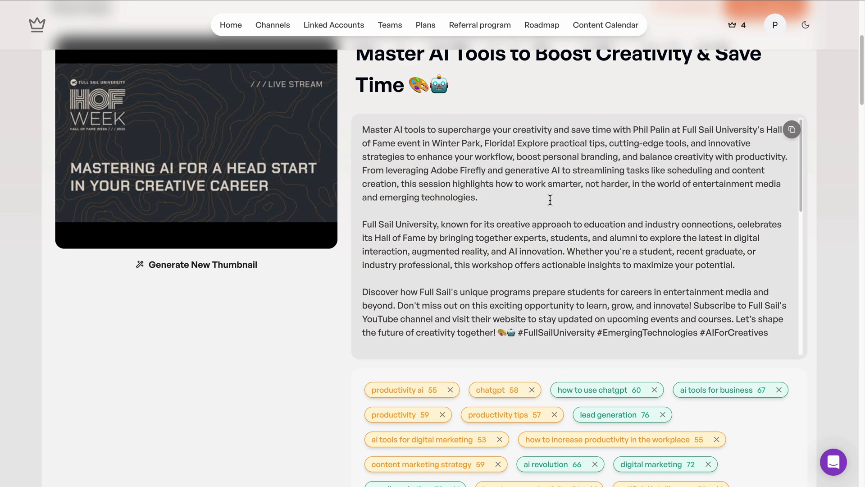
pyautogui.scroll(5, 550, 200)
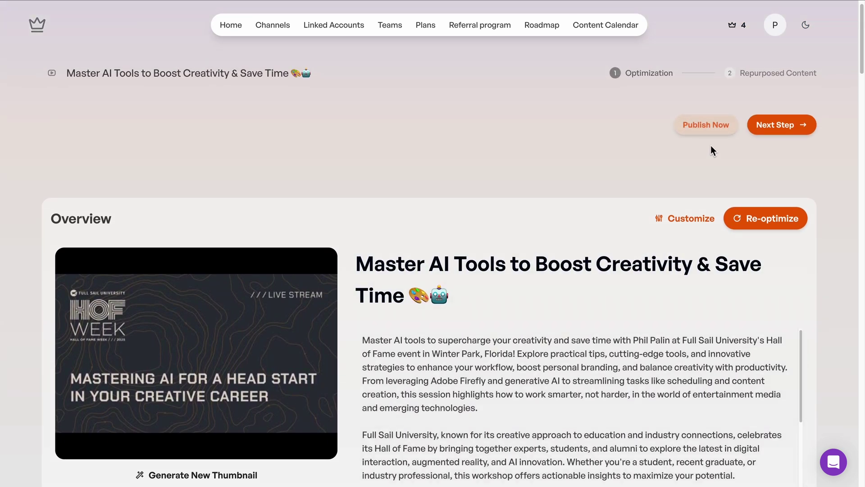
pyautogui.click(760, 130)
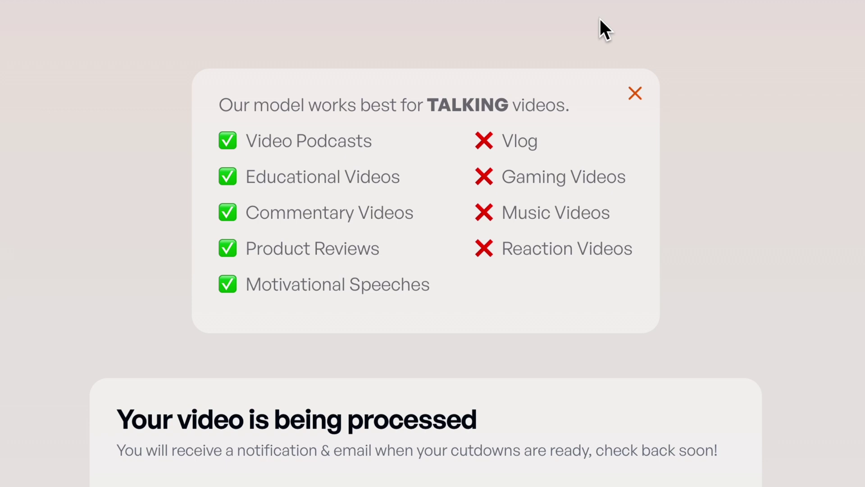
# - Scroll the processing screen while the shorts and clips finish generating
pyautogui.scroll(-10, 807, 409)
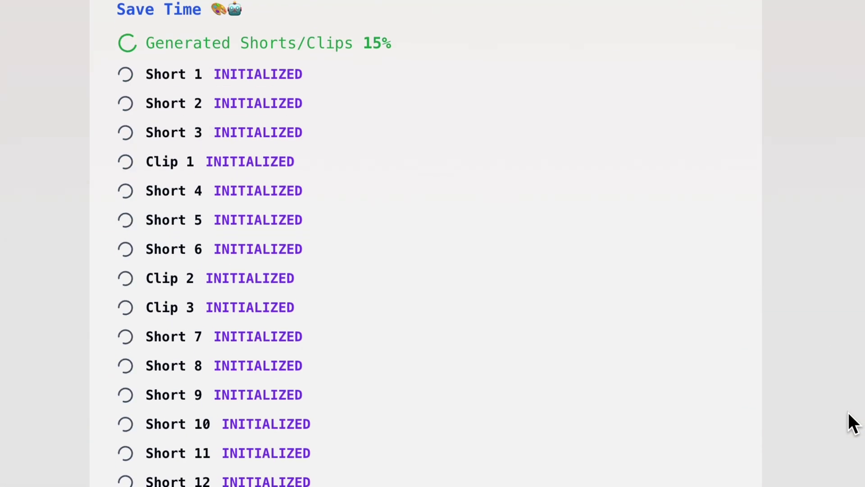
pyautogui.scroll(1, 853, 423)
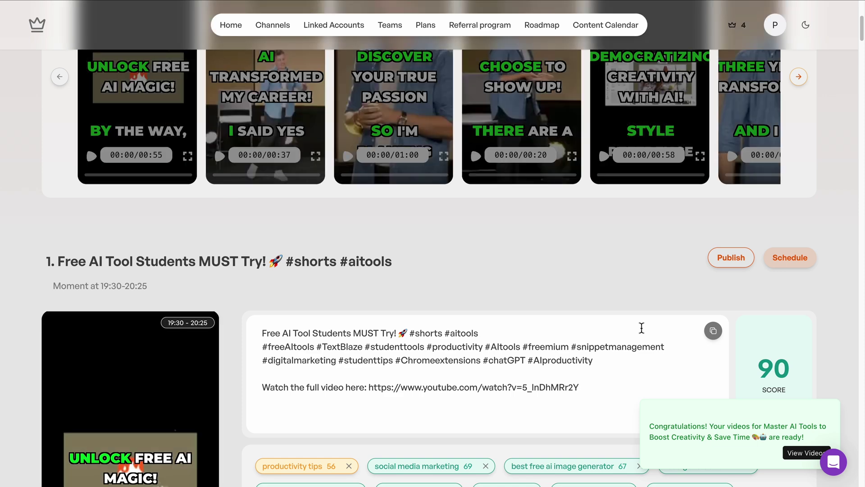
# - Scroll to the generated shorts and skip ahead in the first short's preview
pyautogui.scroll(-2, 748, 385)
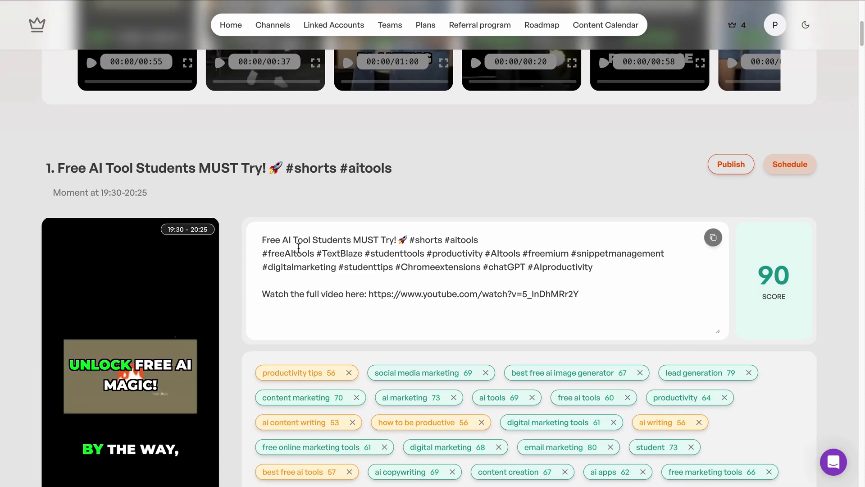
pyautogui.scroll(-3, 492, 258)
pyautogui.moveTo(479, 370)
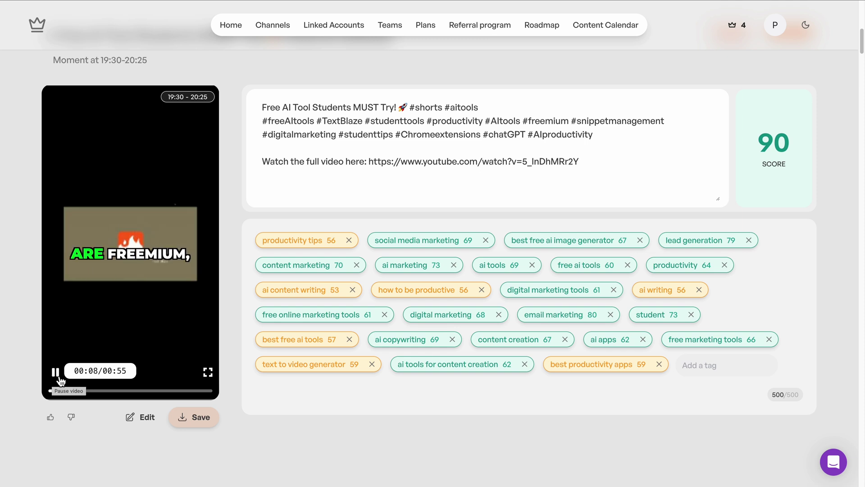
pyautogui.moveTo(124, 390); pyautogui.dragTo(174, 390)
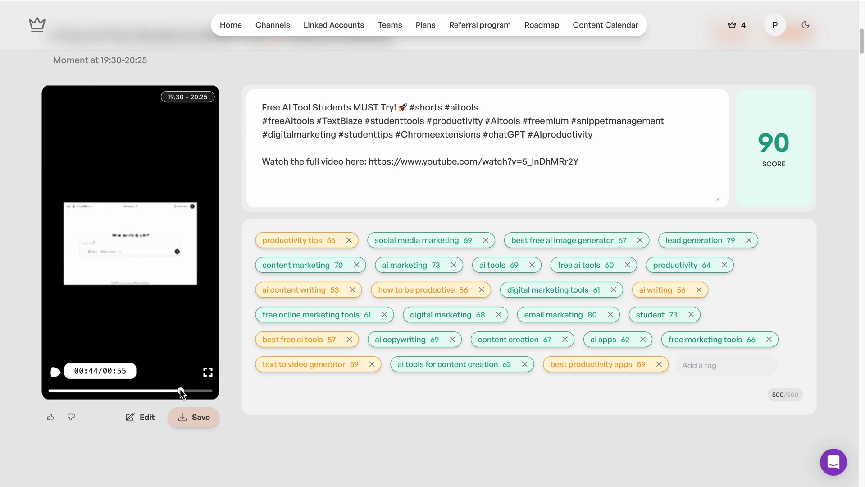
# - Play and pause the How AI Cut My Workload short, then scroll down to item 10
pyautogui.scroll(-10, 372, 321)
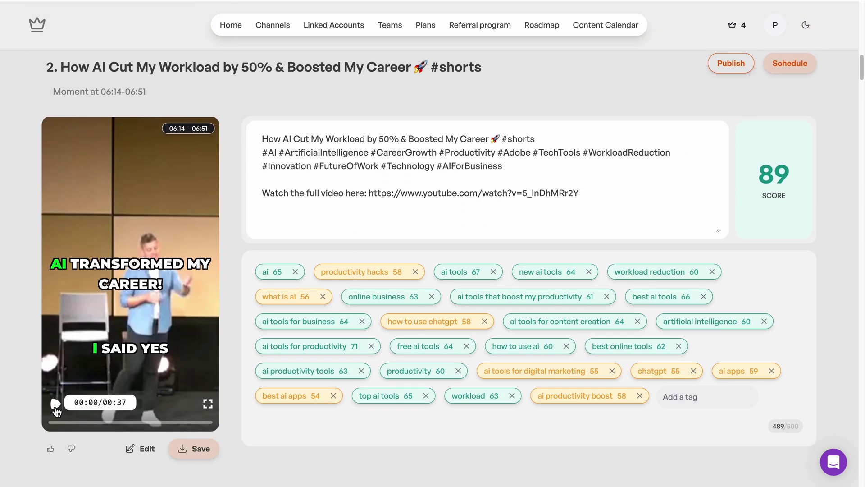
pyautogui.click(56, 404)
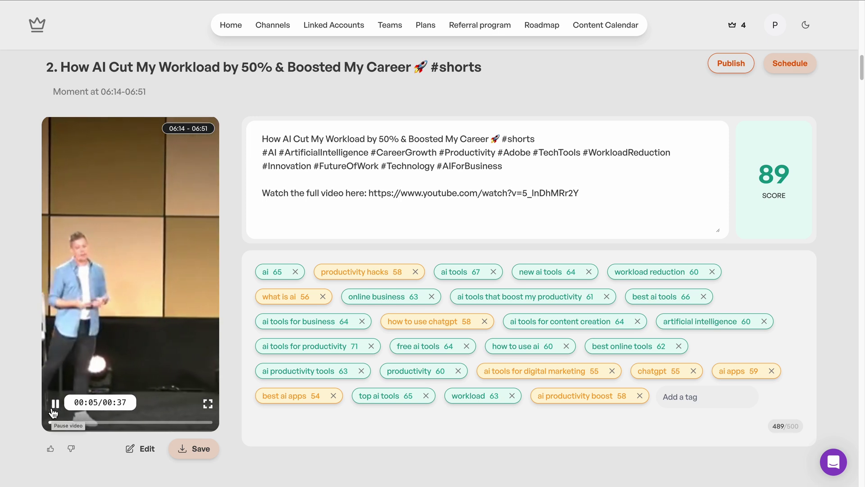
pyautogui.click(55, 403)
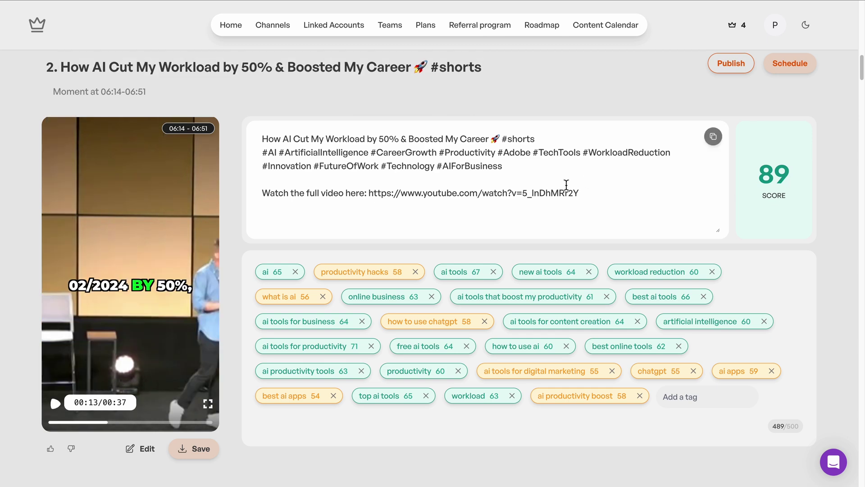
pyautogui.scroll(-10, 554, 189)
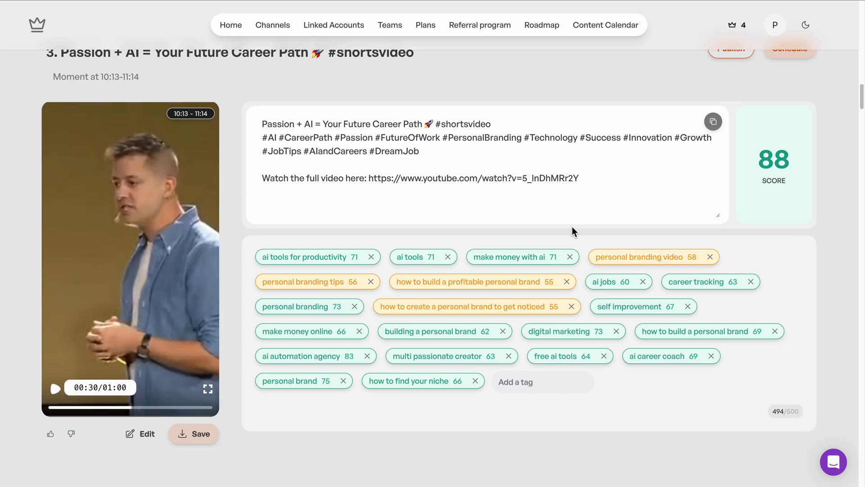
pyautogui.scroll(-20, 571, 227)
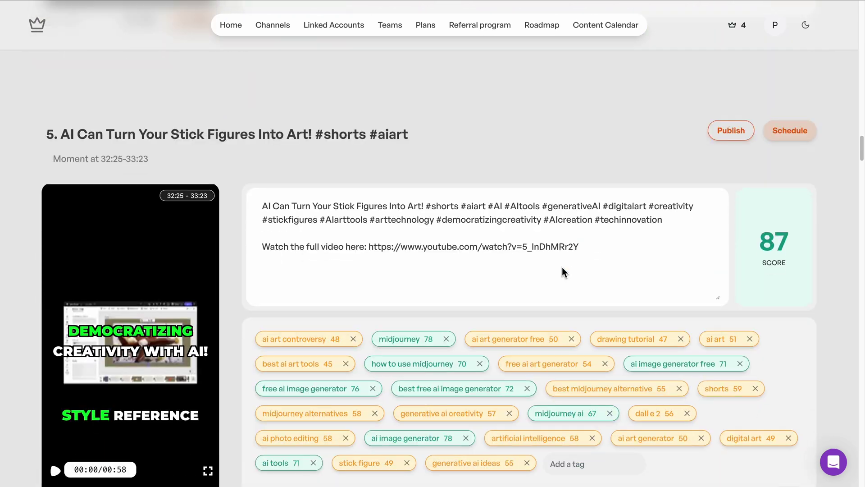
pyautogui.scroll(-20, 280, 259)
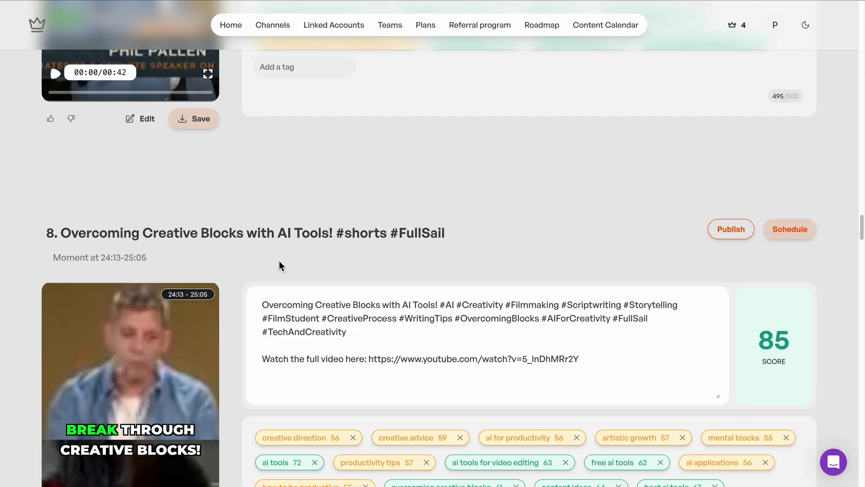
pyautogui.scroll(-12, 269, 266)
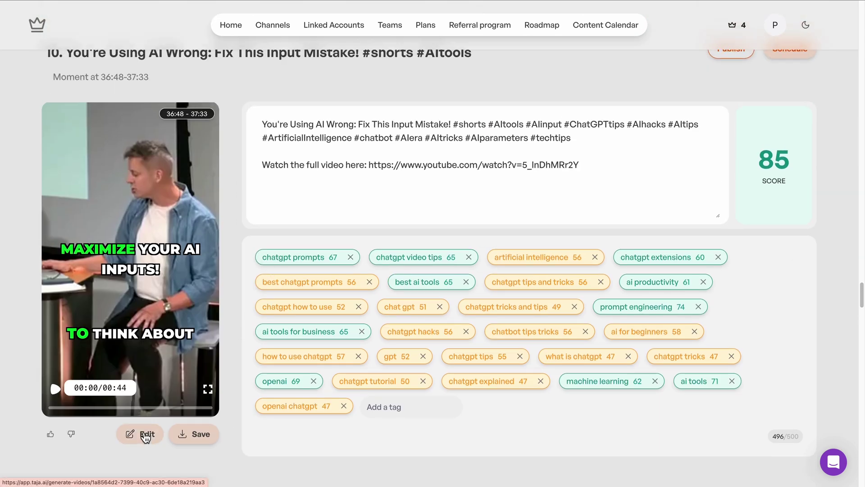
# - Open the You're Using AI Wrong short and select the caption words 'Okay?' and 'don't'
pyautogui.click(145, 435)
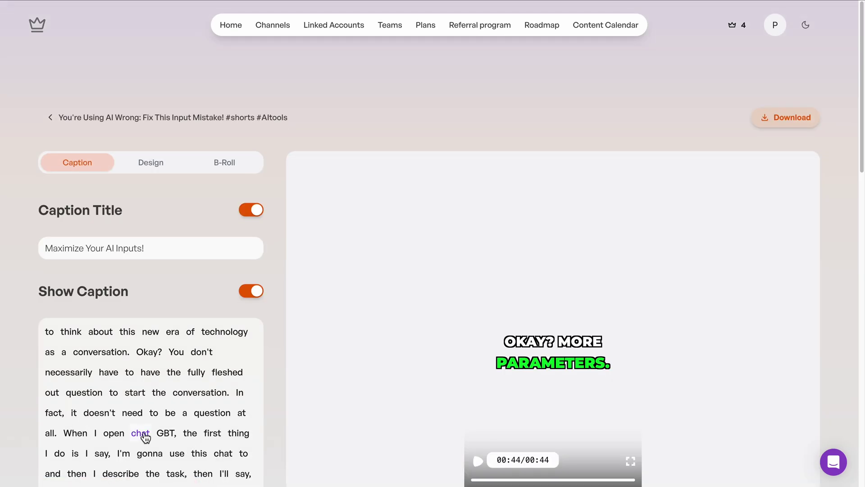
pyautogui.scroll(-3, 174, 205)
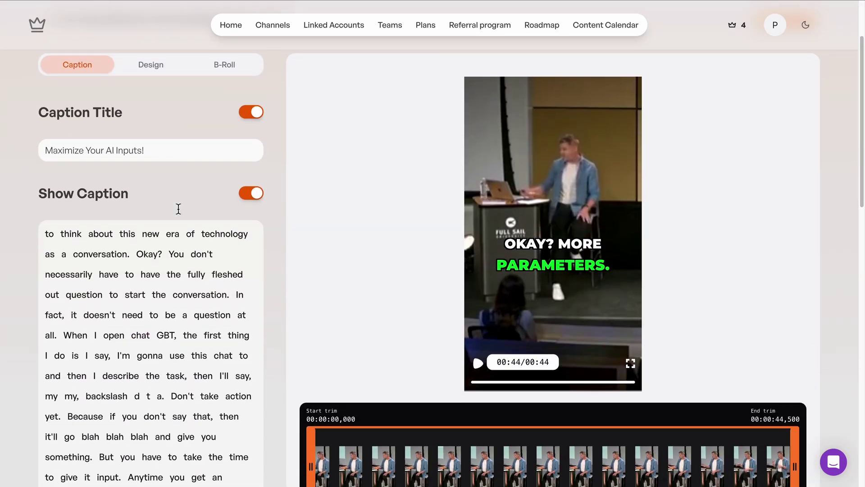
pyautogui.scroll(1, 165, 255)
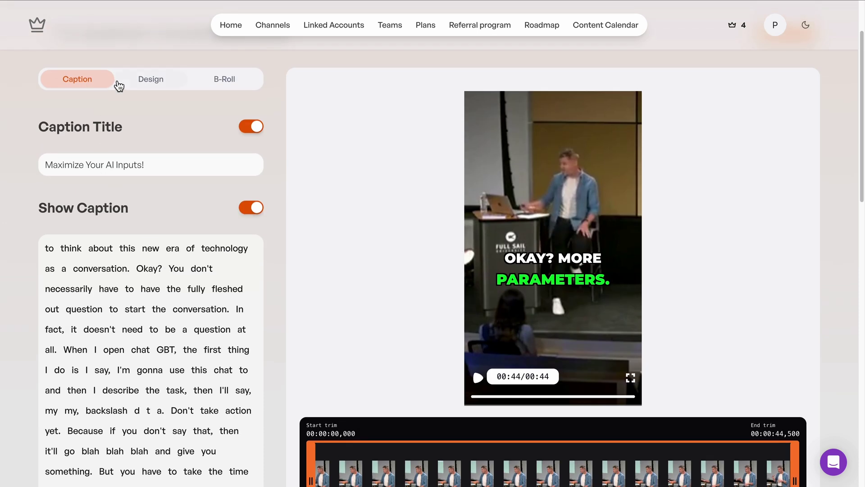
pyautogui.click(145, 269)
pyautogui.click(195, 271)
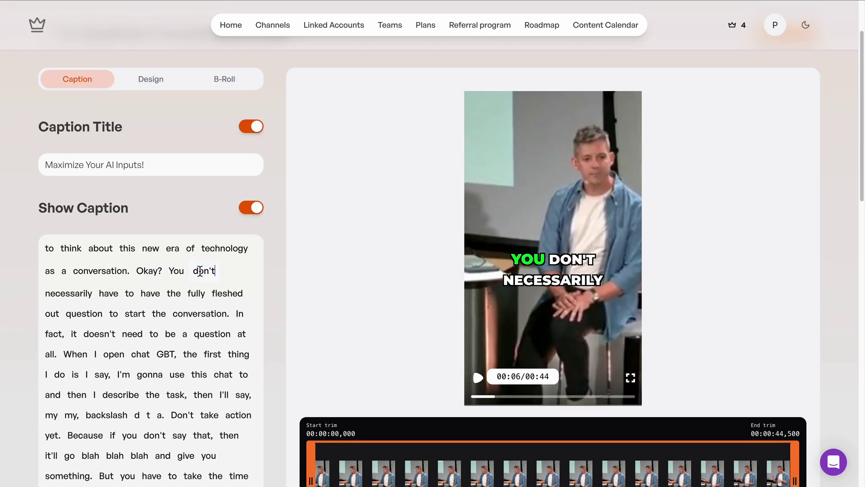
# - In the caption style settings, close the highlight colour picker and enlarge text to 30px
pyautogui.click(145, 82)
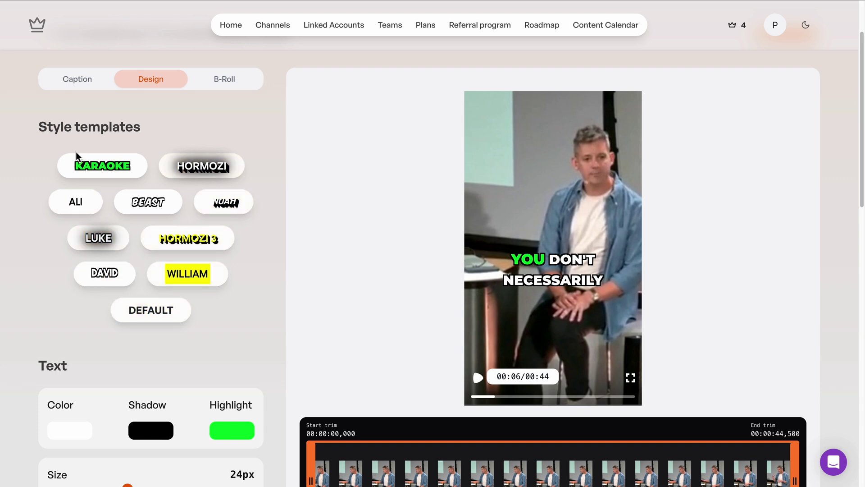
pyautogui.scroll(-3, 277, 273)
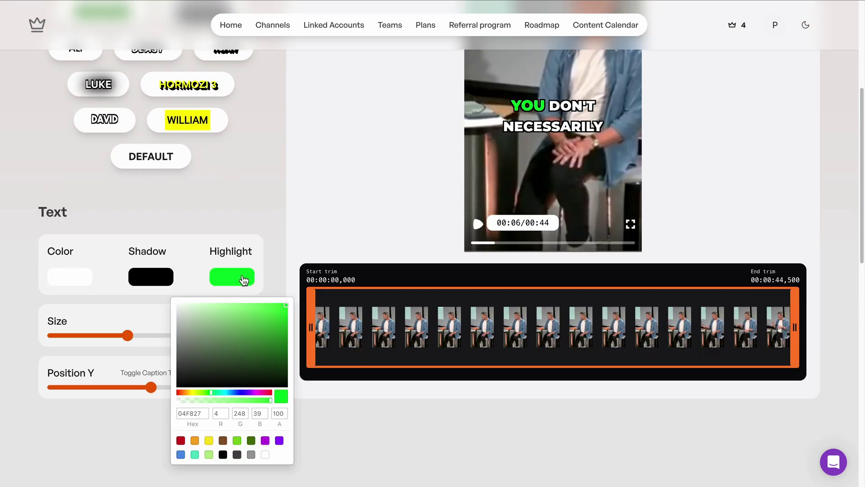
pyautogui.click(202, 221)
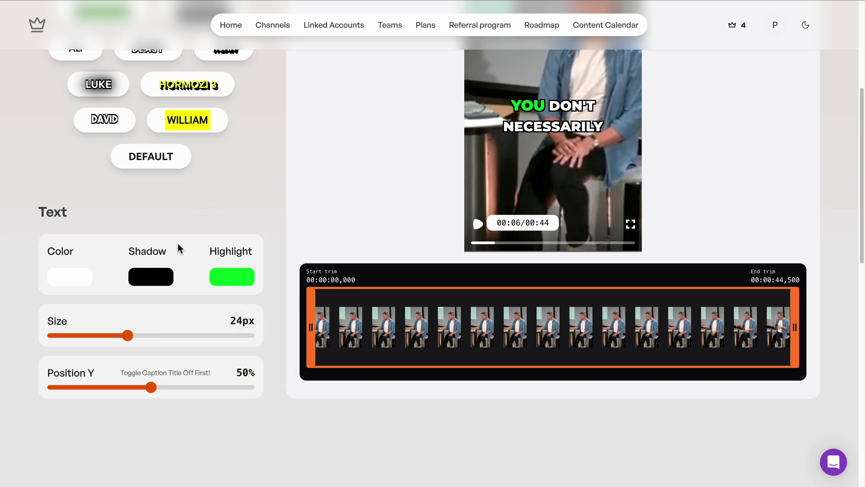
pyautogui.press('Right')
pyautogui.press('Right')
pyautogui.press('Right')
pyautogui.press('Right')
pyautogui.press('Right')
pyautogui.press('Right')
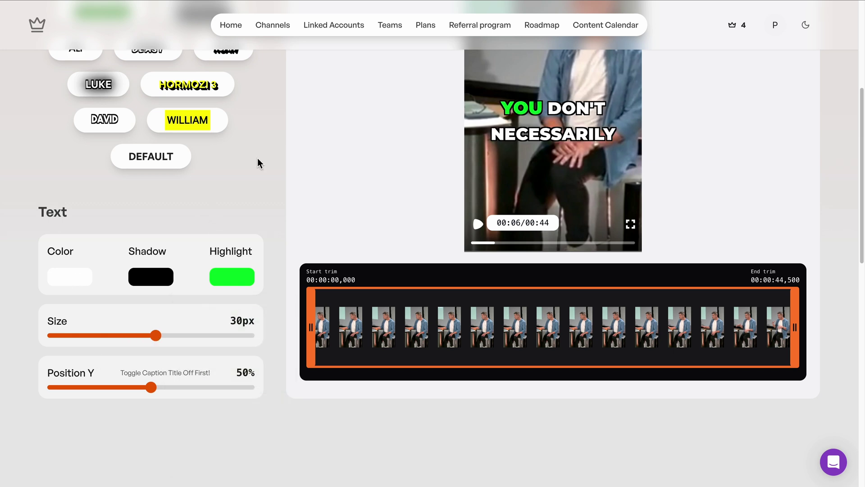
# - Leave the clip's start untrimmed and show the AI B-roll options with Auto B-roll enabled
pyautogui.scroll(1, 257, 157)
pyautogui.moveTo(305, 382)
pyautogui.mouseDown()
pyautogui.moveTo(336, 383)
pyautogui.moveTo(304, 382)
pyautogui.mouseUp()
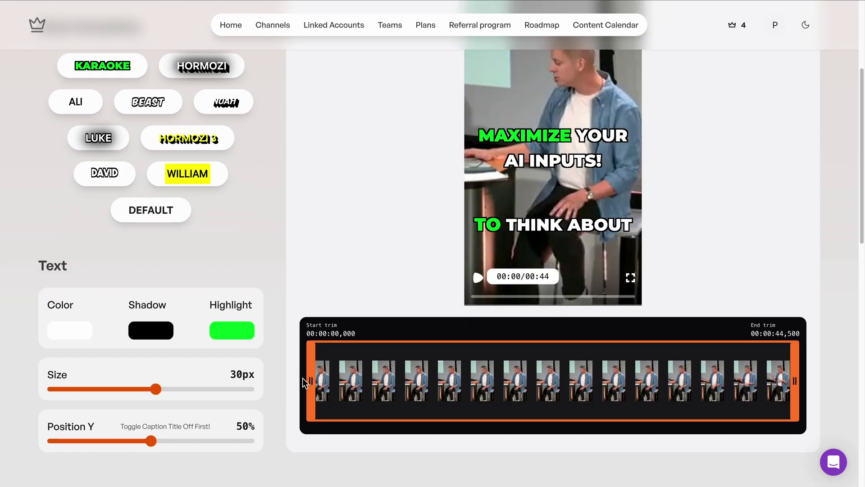
pyautogui.scroll(4, 487, 137)
pyautogui.click(239, 166)
pyautogui.scroll(-2, 321, 201)
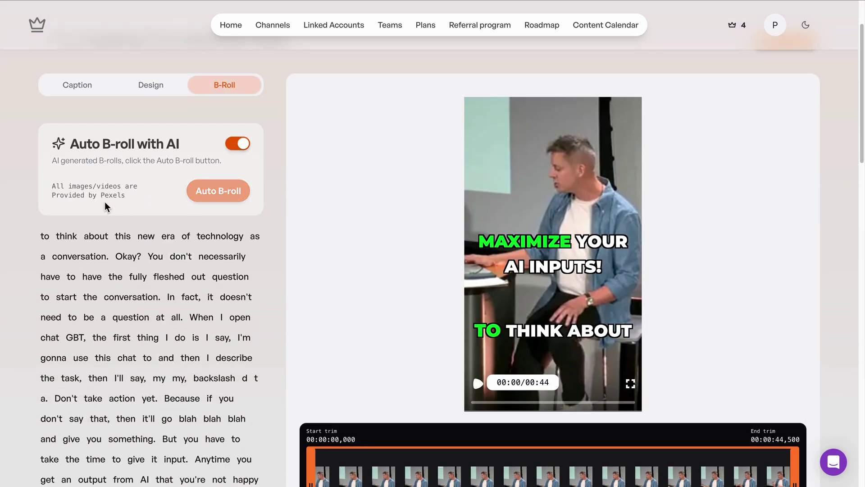
# - Download the edited You're Using AI Wrong short as an MP4
pyautogui.scroll(2, 329, 254)
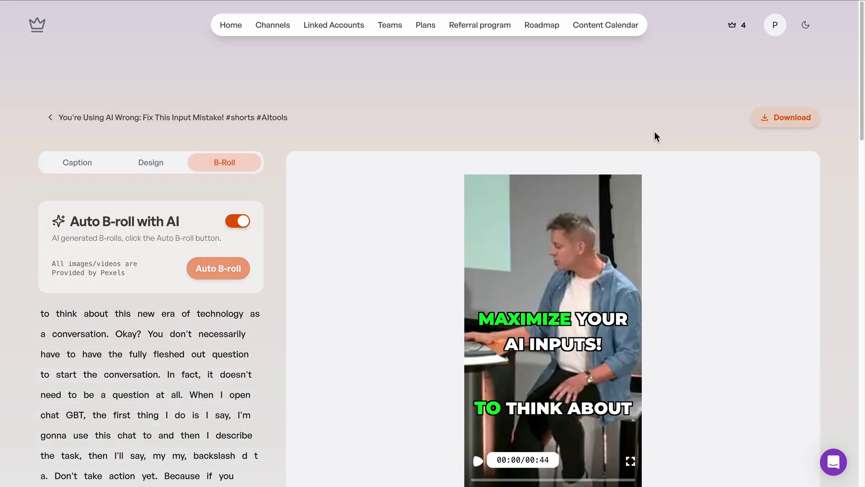
pyautogui.click(790, 126)
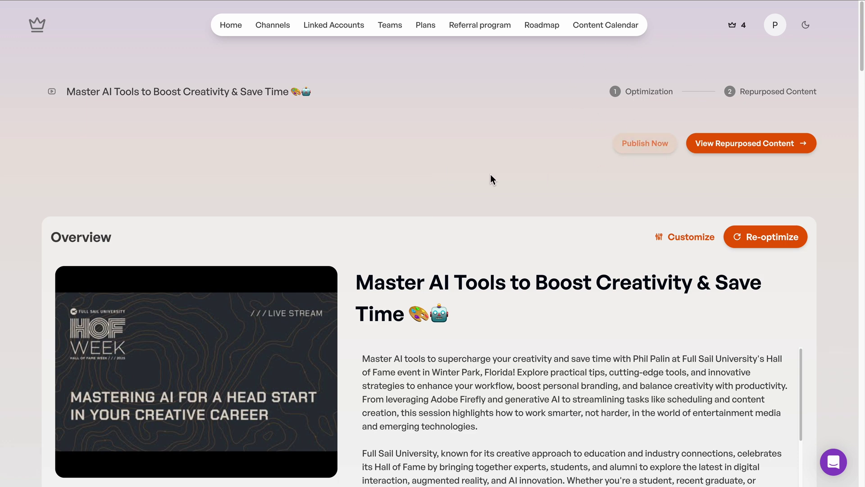
# - Review the optimized description, chapters and tags, and try two other suggested titles
pyautogui.scroll(-5, 493, 175)
pyautogui.scroll(-4, 491, 163)
pyautogui.scroll(3, 491, 163)
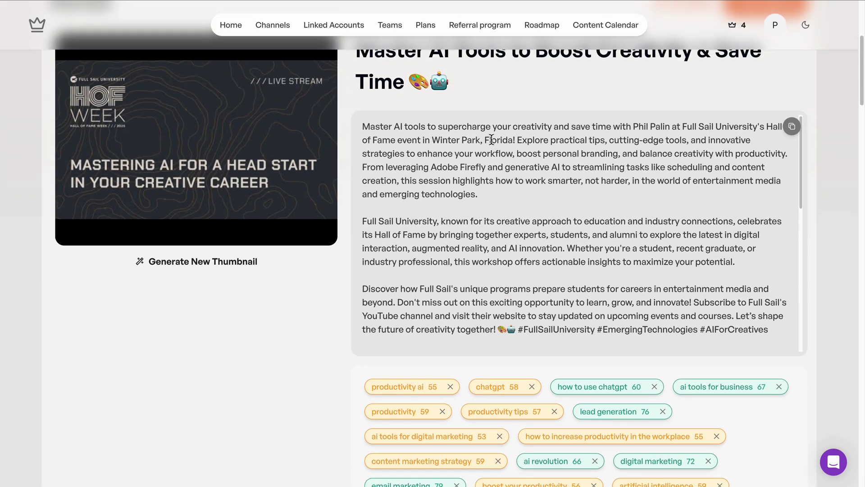
pyautogui.scroll(1, 602, 245)
pyautogui.scroll(-2, 660, 241)
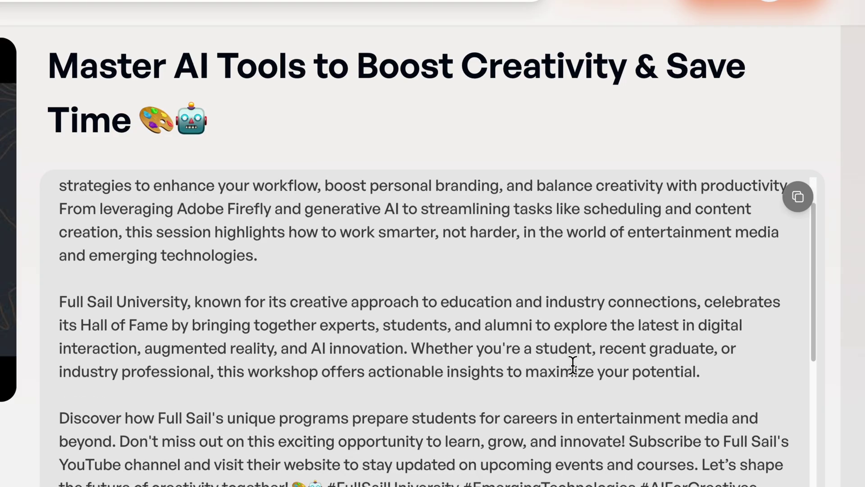
pyautogui.scroll(-10, 570, 364)
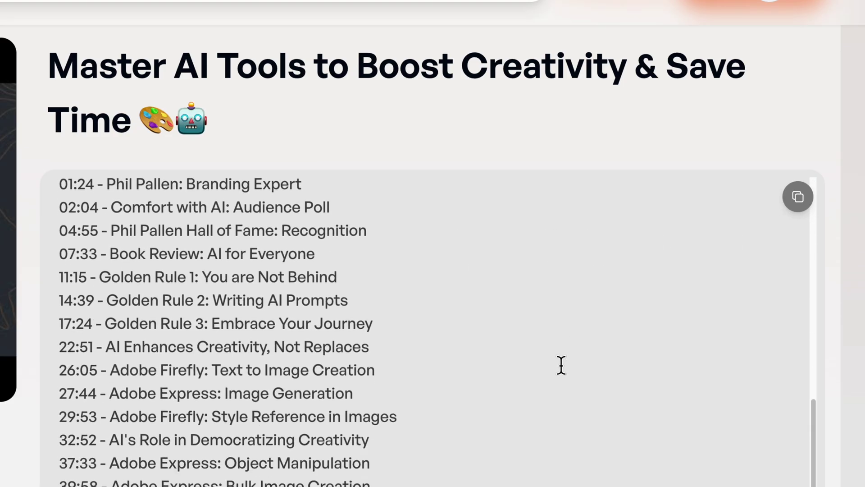
pyautogui.scroll(-3, 494, 373)
pyautogui.scroll(-4, 433, 270)
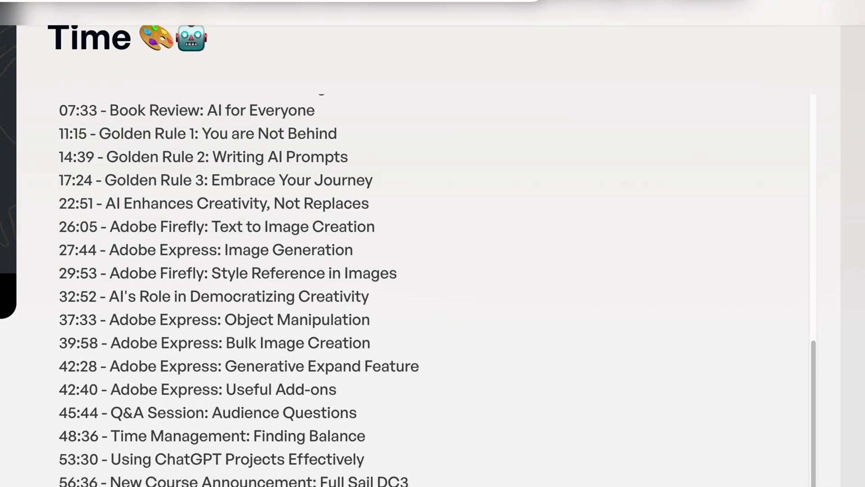
pyautogui.scroll(-8, 433, 270)
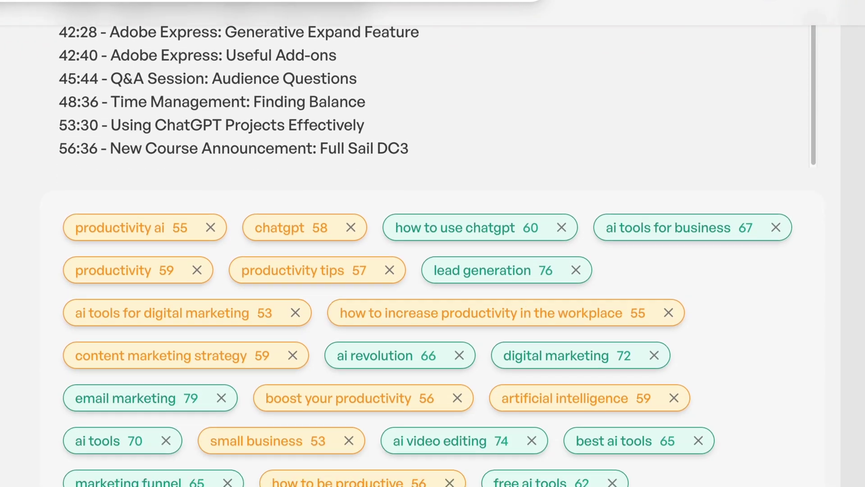
pyautogui.scroll(-8, 433, 270)
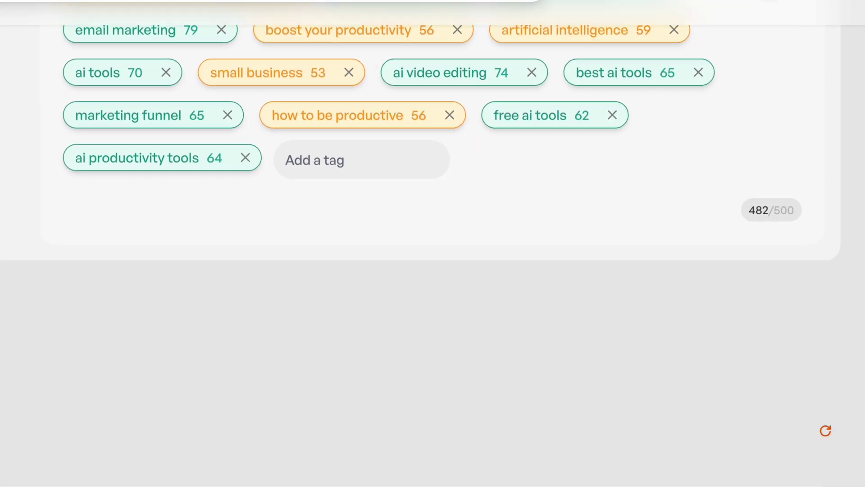
pyautogui.scroll(-8, 2, 347)
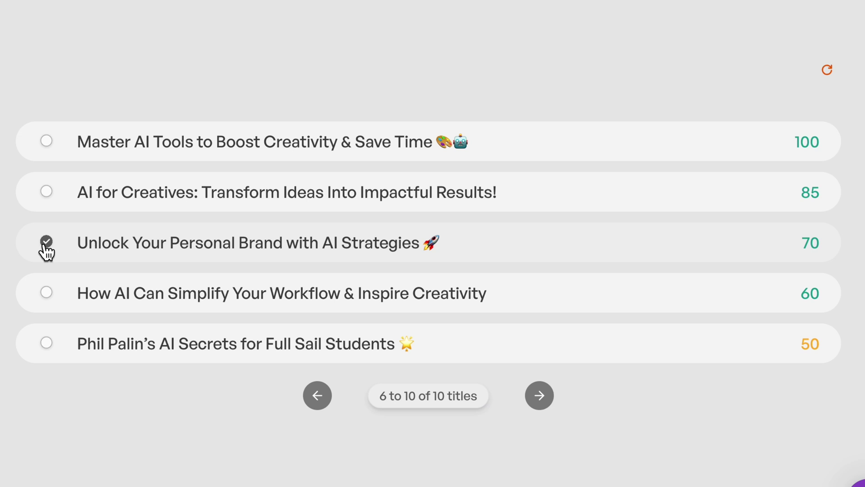
pyautogui.click(47, 293)
pyautogui.click(46, 341)
# - Scroll through the remaining title suggestions and the transcription, then back up
pyautogui.scroll(-3, 16, 354)
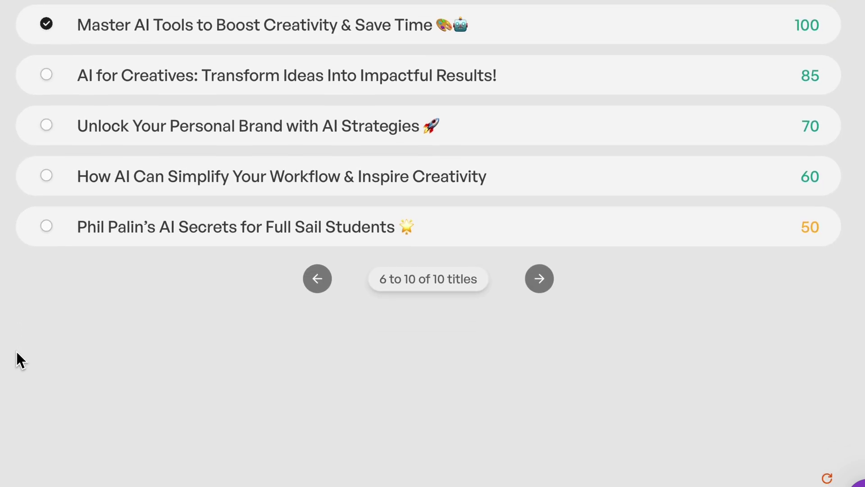
pyautogui.scroll(-10, 514, 323)
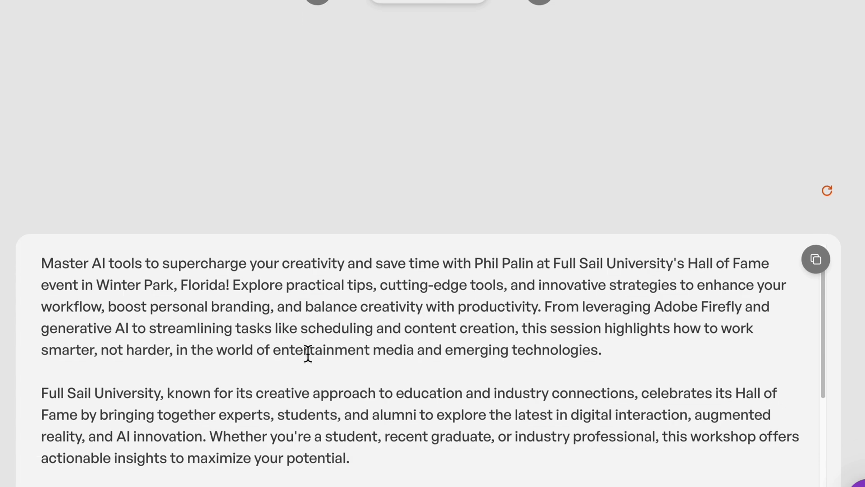
pyautogui.scroll(2, 2, 287)
pyautogui.scroll(-5, 2, 347)
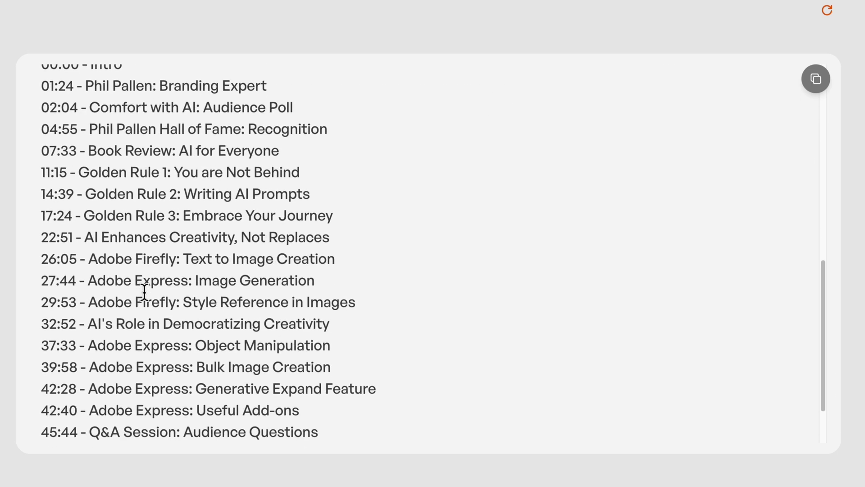
pyautogui.scroll(-2, 144, 292)
pyautogui.scroll(-1, 23, 464)
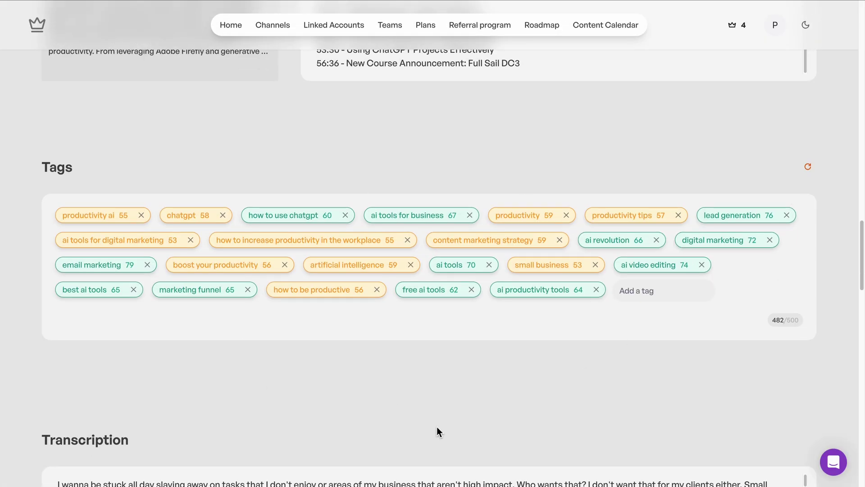
pyautogui.scroll(-6, 373, 428)
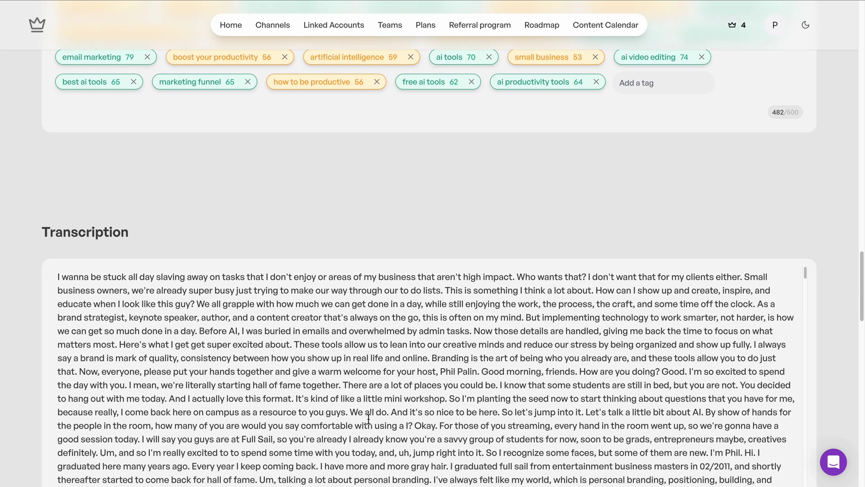
pyautogui.scroll(-8, 369, 420)
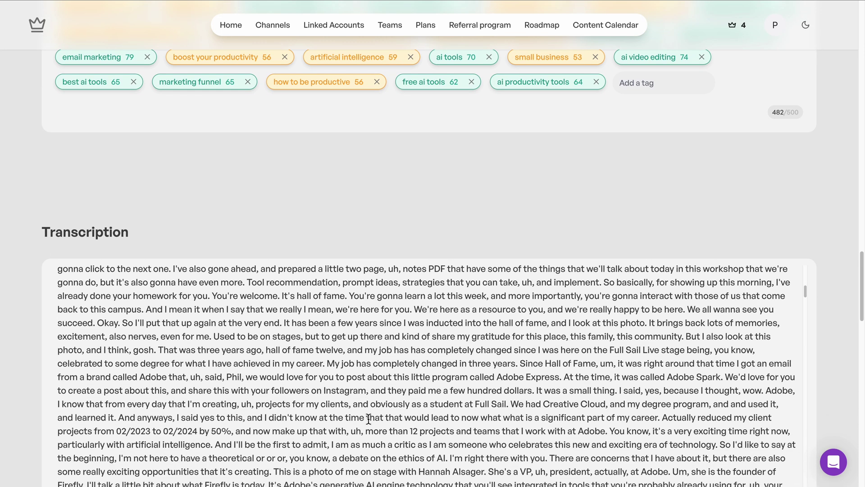
pyautogui.scroll(-10, 17, 416)
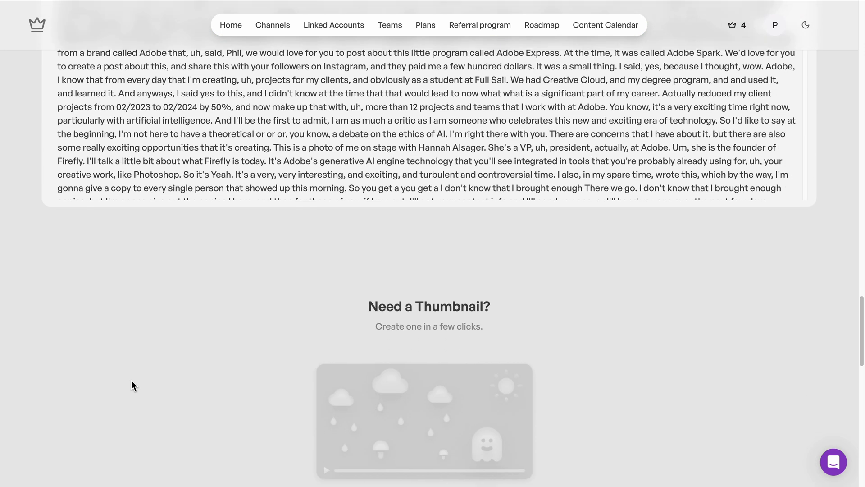
pyautogui.scroll(8, 143, 385)
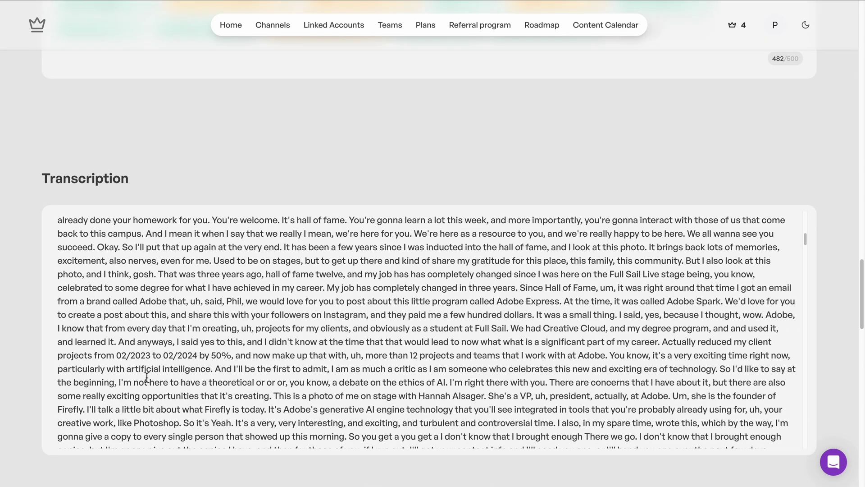
pyautogui.scroll(12, 456, 212)
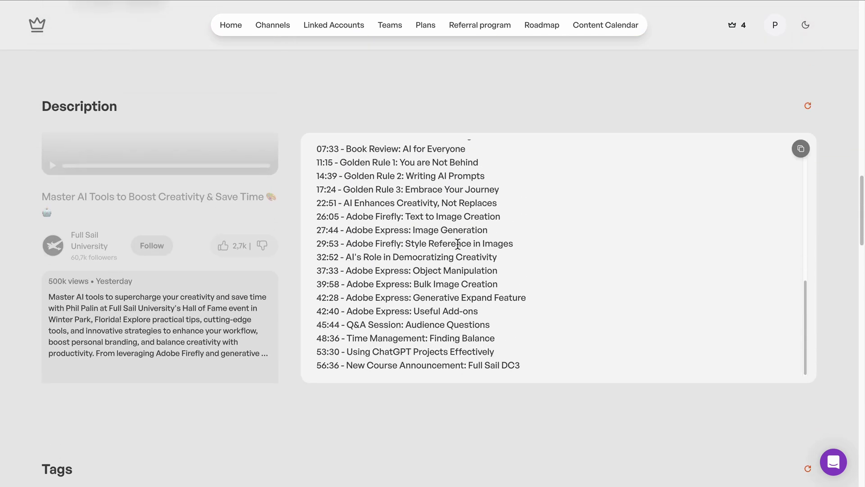
pyautogui.scroll(5, 457, 244)
pyautogui.scroll(20, 294, 225)
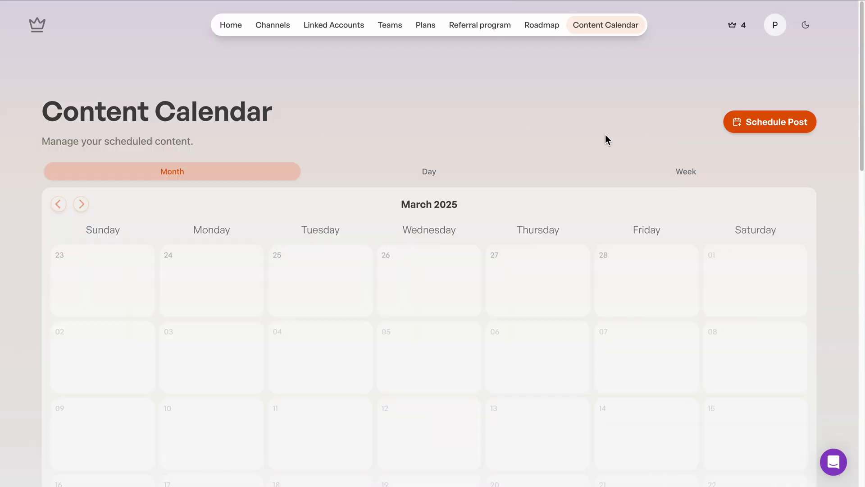
# - Start a post from the AI Tools Every Entrepreneur video, then close that window
pyautogui.click(775, 123)
pyautogui.click(419, 212)
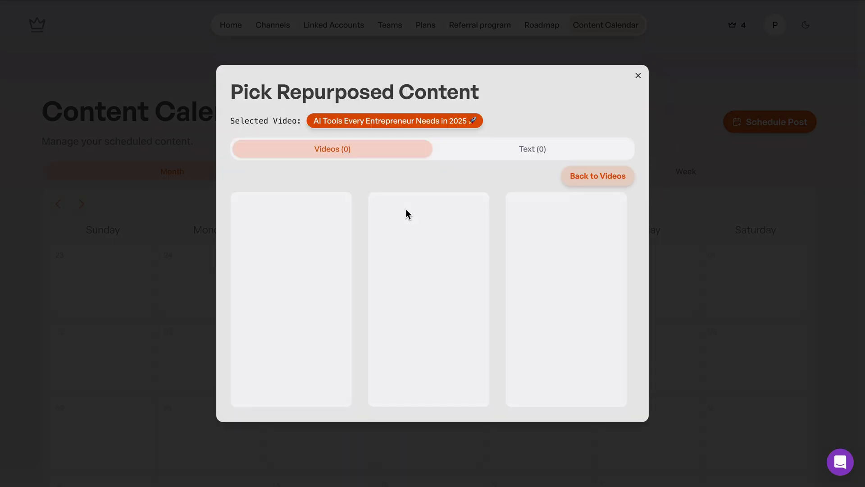
pyautogui.scroll(-2, 446, 270)
pyautogui.scroll(-1, 446, 270)
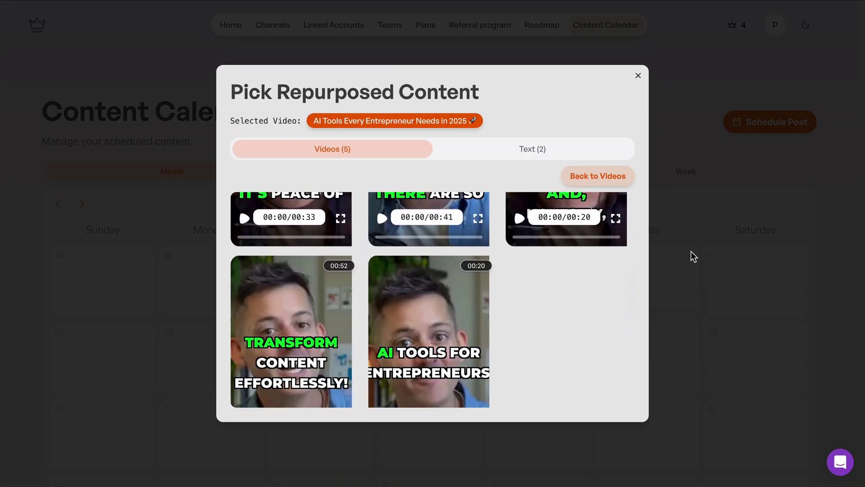
pyautogui.click(692, 255)
# - Start a post for the Master AI Tools project's Discover your true passion short with LinkedIn only
pyautogui.click(740, 117)
pyautogui.click(275, 207)
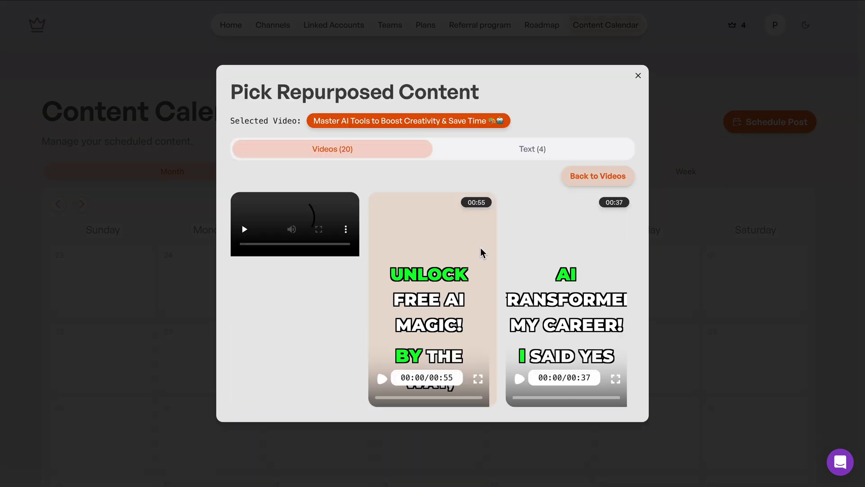
pyautogui.scroll(-5, 481, 249)
pyautogui.click(460, 267)
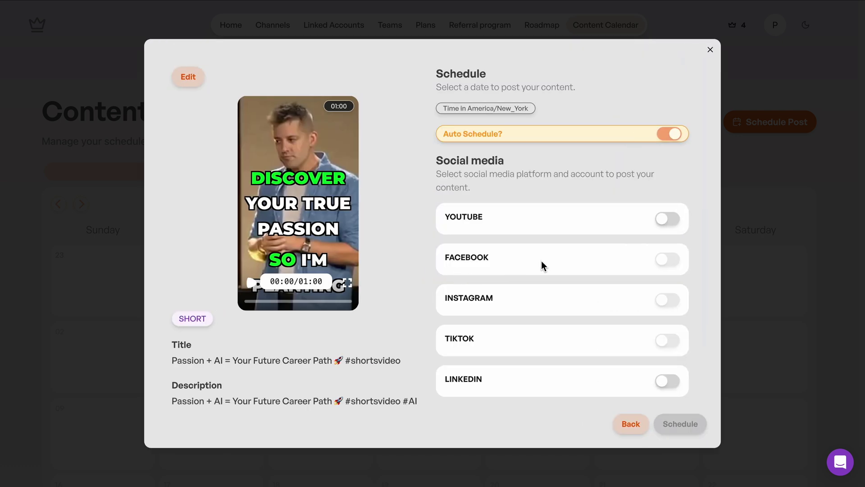
pyautogui.scroll(-2, 548, 261)
pyautogui.click(662, 330)
pyautogui.click(669, 169)
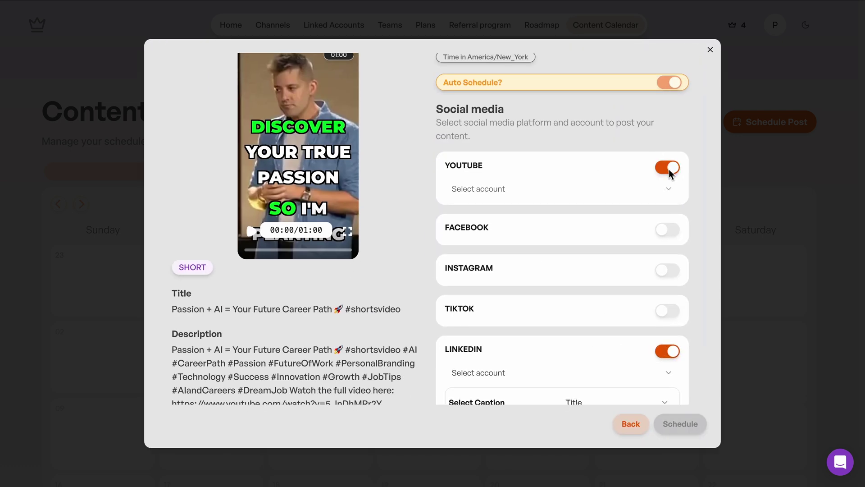
pyautogui.click(669, 169)
# - Use the title as the LinkedIn caption, choose the LinkedIn account, and schedule the short
pyautogui.scroll(-2, 490, 347)
pyautogui.click(494, 330)
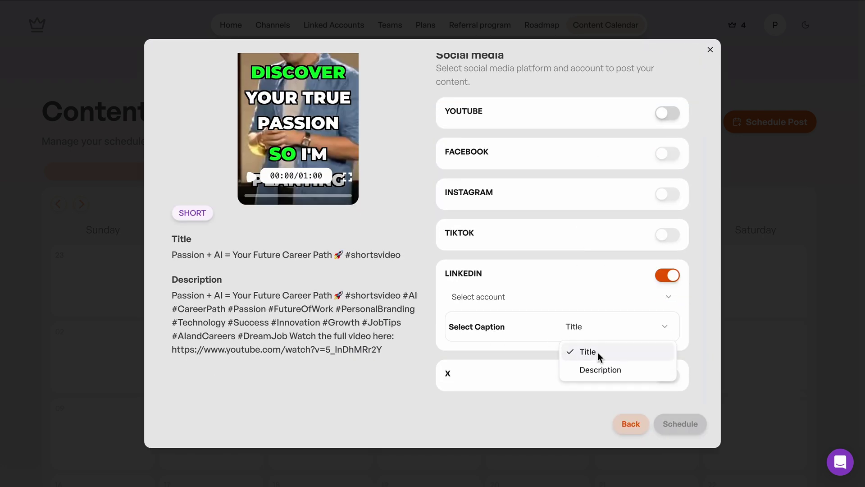
pyautogui.click(597, 353)
pyautogui.scroll(4, 593, 257)
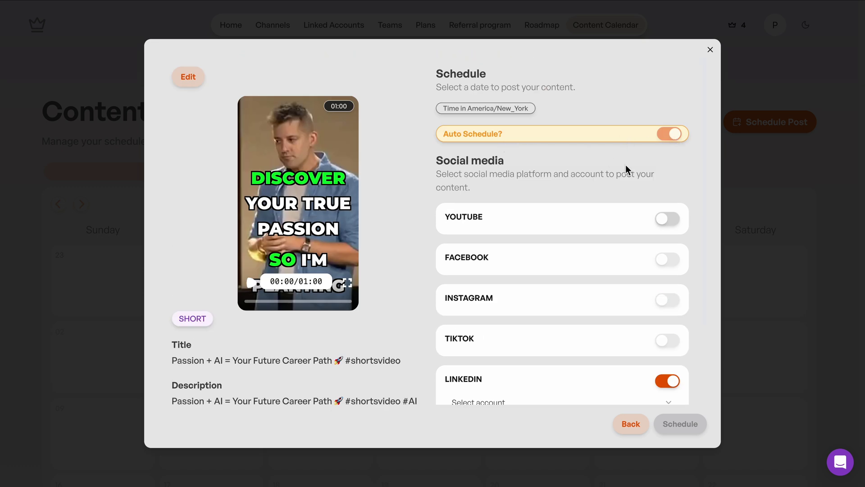
pyautogui.scroll(-4, 625, 164)
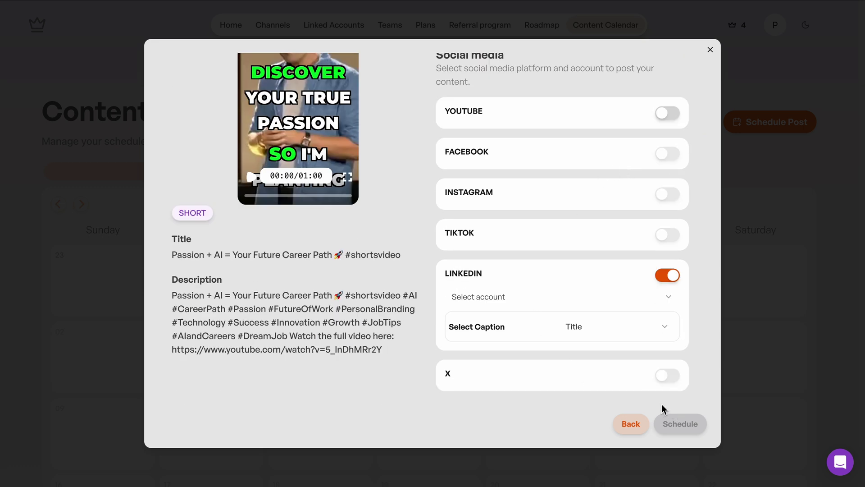
pyautogui.click(498, 324)
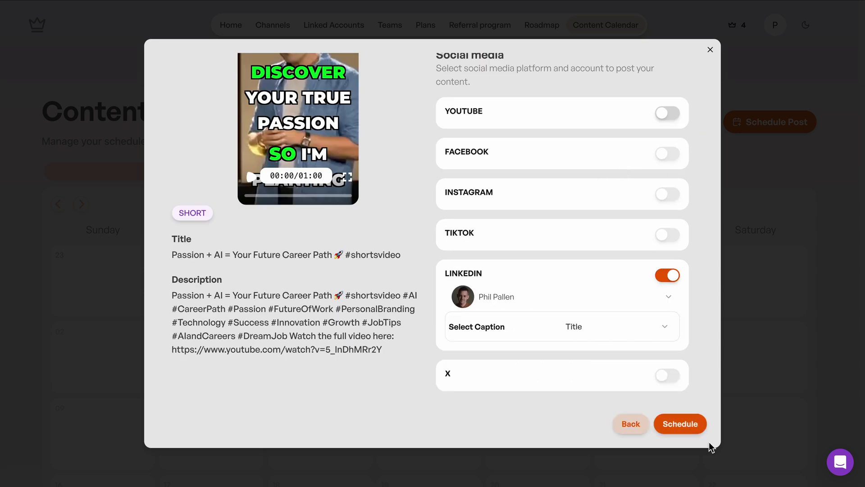
pyautogui.click(680, 423)
# - Open the scheduled Passion + AI post and confirm its April 2, 2025 date and time
pyautogui.scroll(-2, 690, 349)
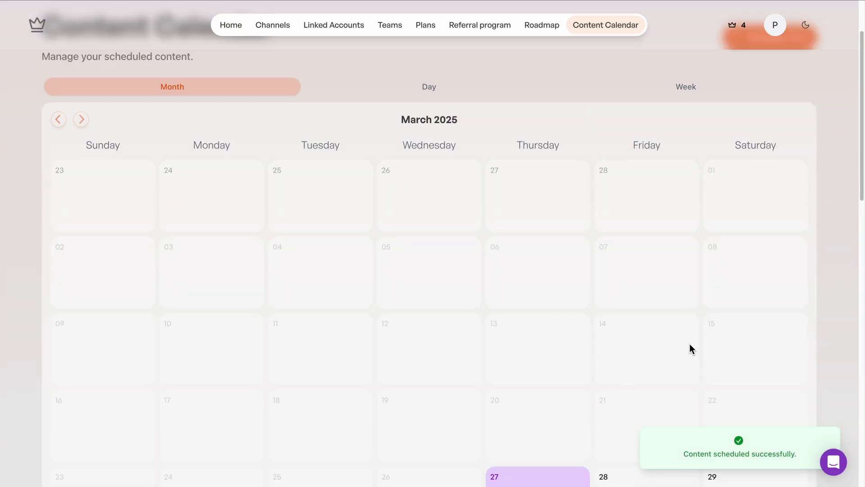
pyautogui.scroll(-3, 689, 350)
pyautogui.click(444, 367)
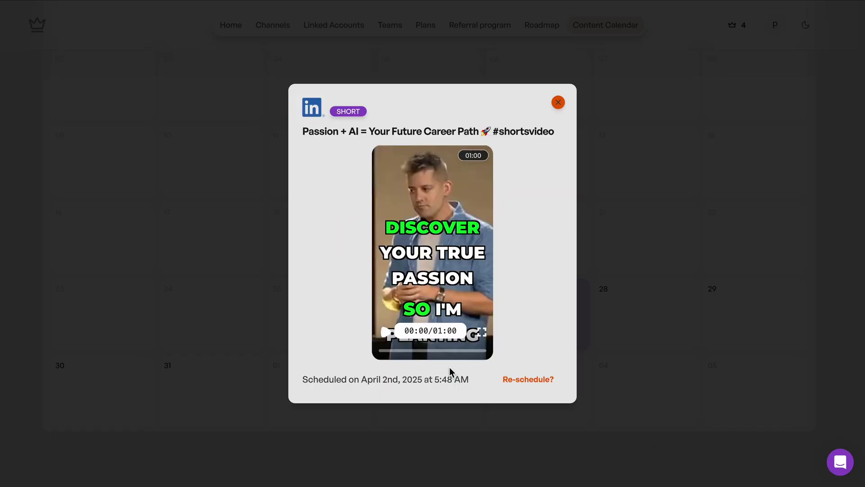
pyautogui.click(525, 380)
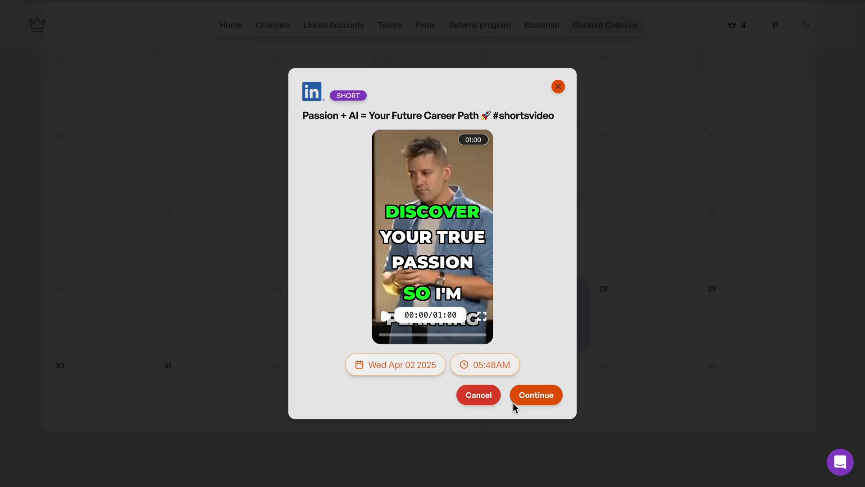
pyautogui.click(534, 397)
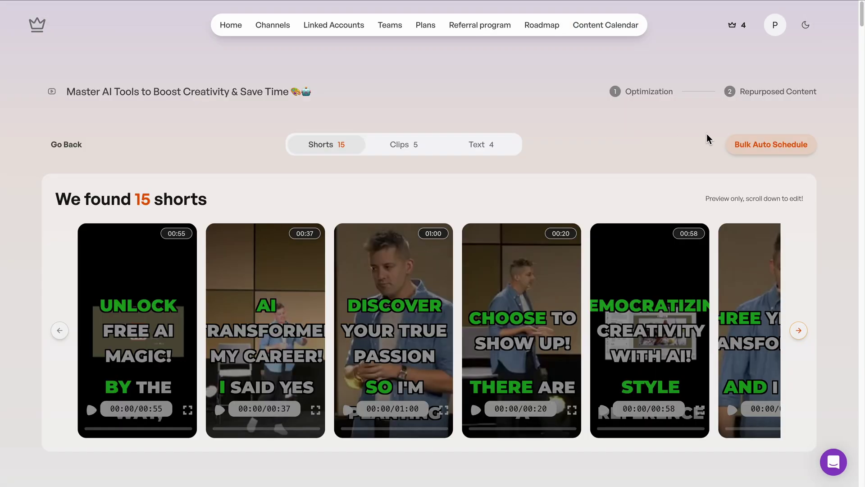
# - Bulk-select four shorts: I said yes, Discover your true passion, Choose to show up, and a 00:34 clip
pyautogui.click(745, 148)
pyautogui.click(542, 235)
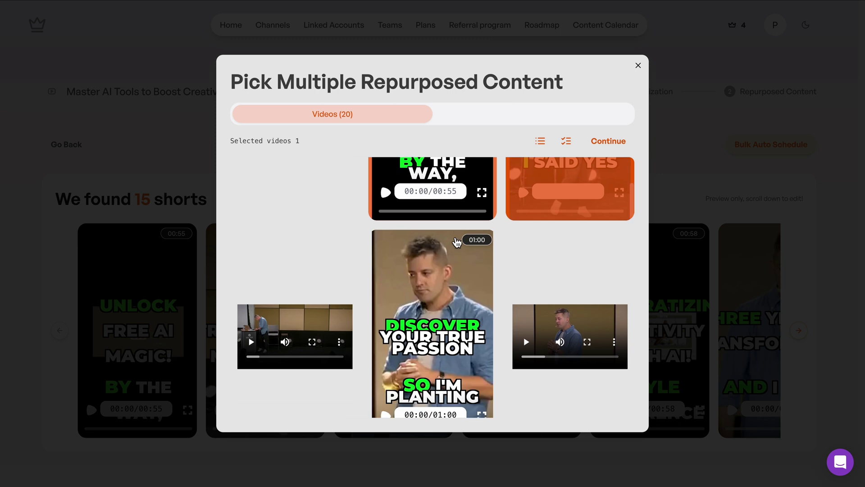
pyautogui.click(460, 240)
pyautogui.click(397, 288)
pyautogui.click(278, 394)
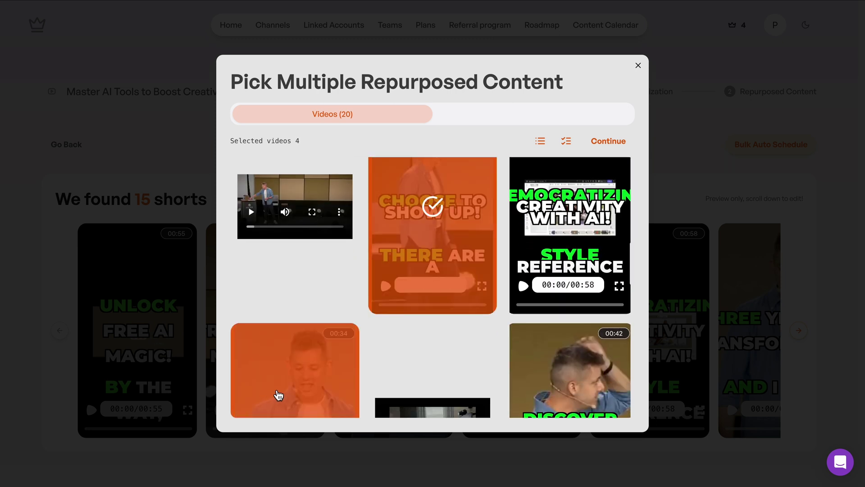
pyautogui.click(606, 139)
# - Schedule the four shorts to post every Monday with the title as caption
pyautogui.scroll(-3, 451, 239)
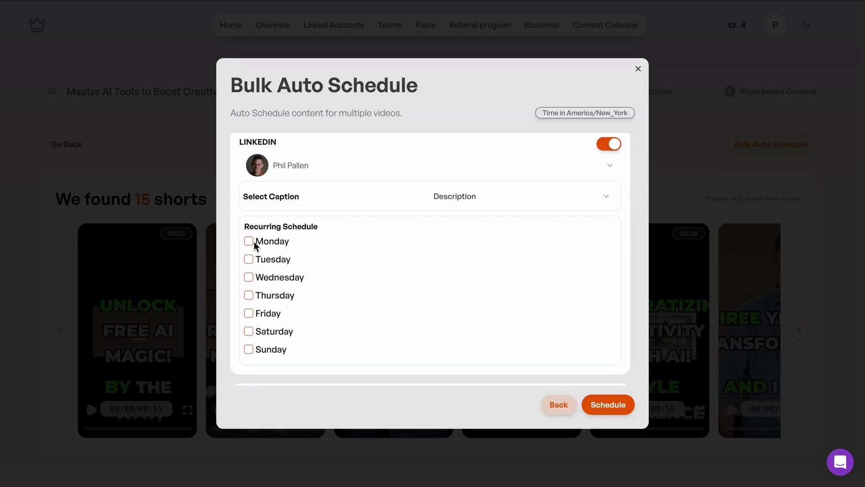
pyautogui.click(250, 242)
pyautogui.click(455, 197)
pyautogui.click(465, 219)
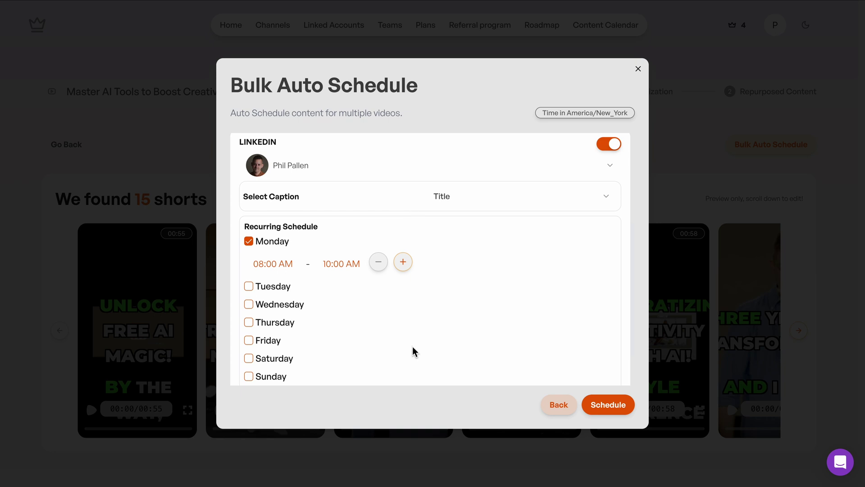
pyautogui.click(608, 405)
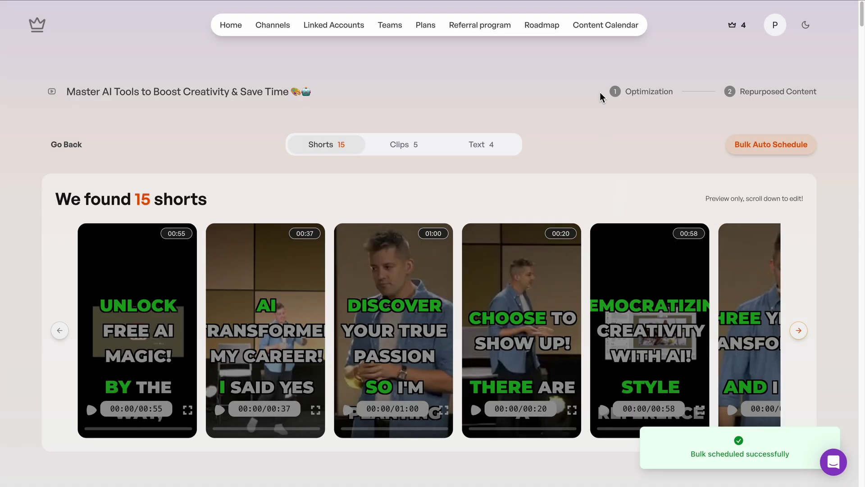
# - Check the How AI Cut My Workload post's details in the Content Calendar
pyautogui.click(588, 25)
pyautogui.scroll(-4, 627, 124)
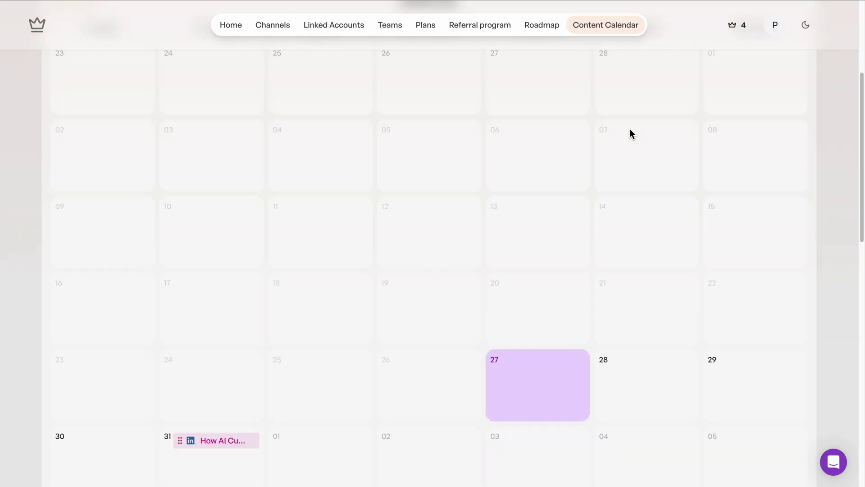
pyautogui.scroll(-2, 630, 132)
pyautogui.click(224, 334)
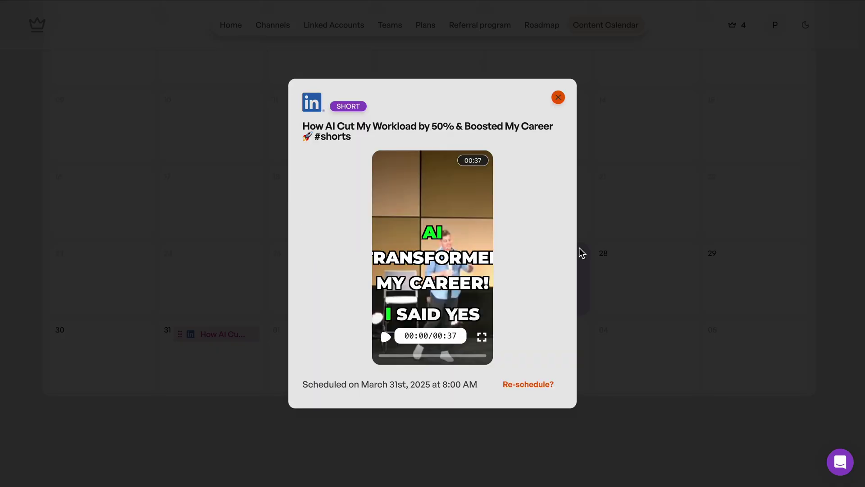
pyautogui.click(661, 184)
# - Move the calendar to April 2025 and check the Passion + AI post's details
pyautogui.scroll(6, 561, 200)
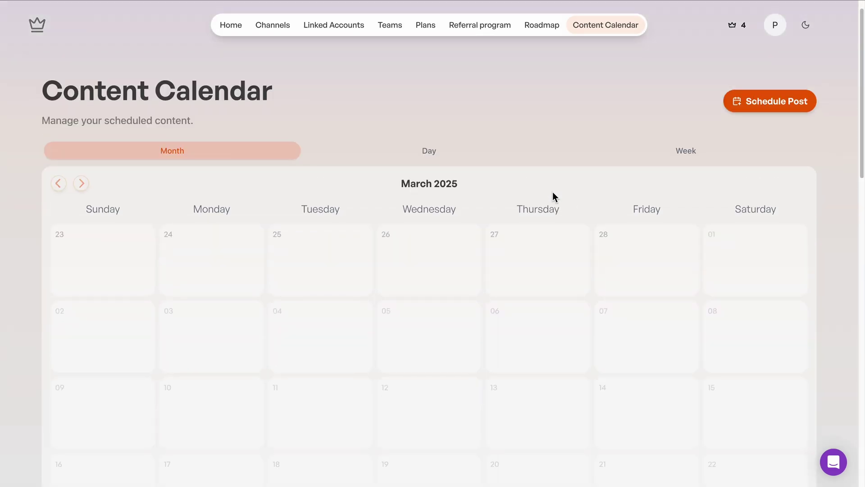
pyautogui.click(81, 183)
pyautogui.scroll(-2, 293, 232)
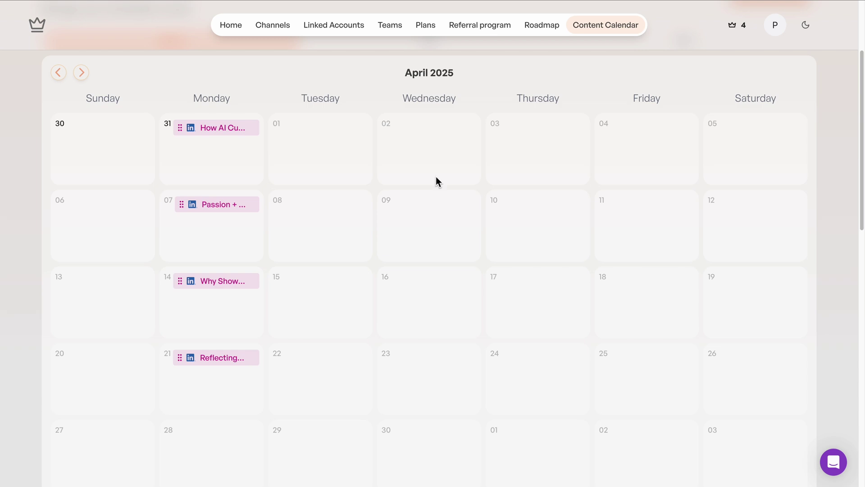
pyautogui.click(221, 206)
pyautogui.click(633, 237)
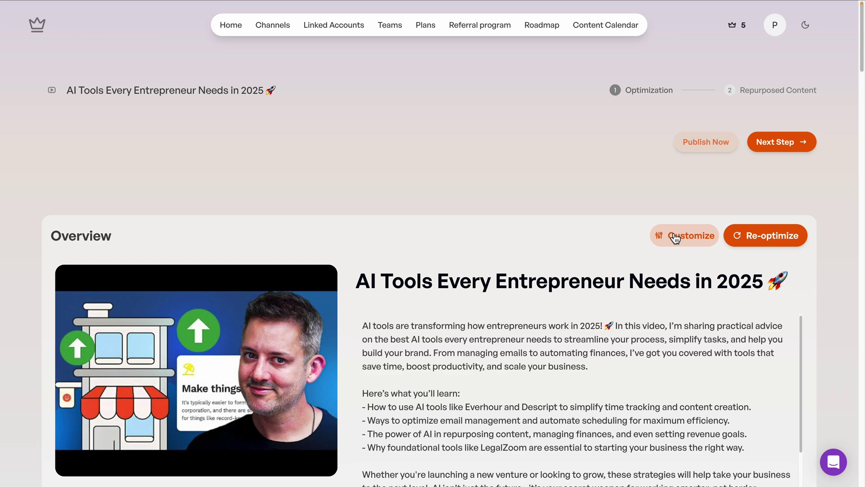
# - From the project Overview, generate three fully AI-made, captioned thumbnails for the AI Tools video
pyautogui.scroll(-4, 570, 220)
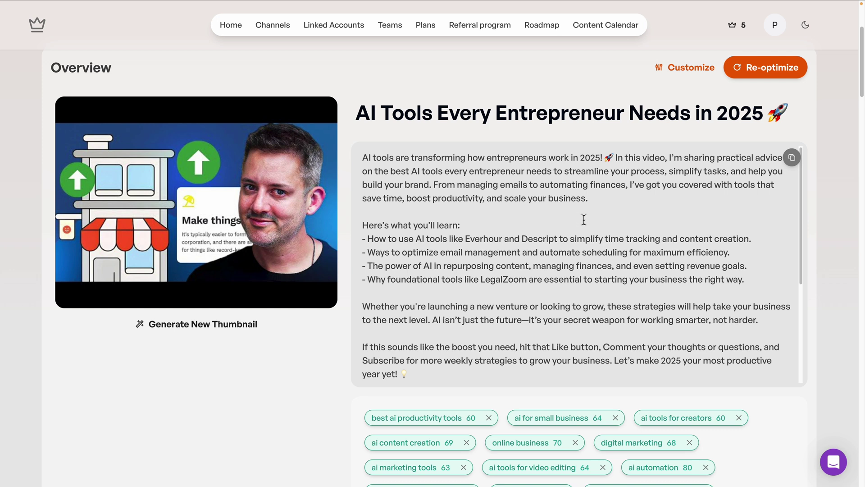
pyautogui.click(221, 326)
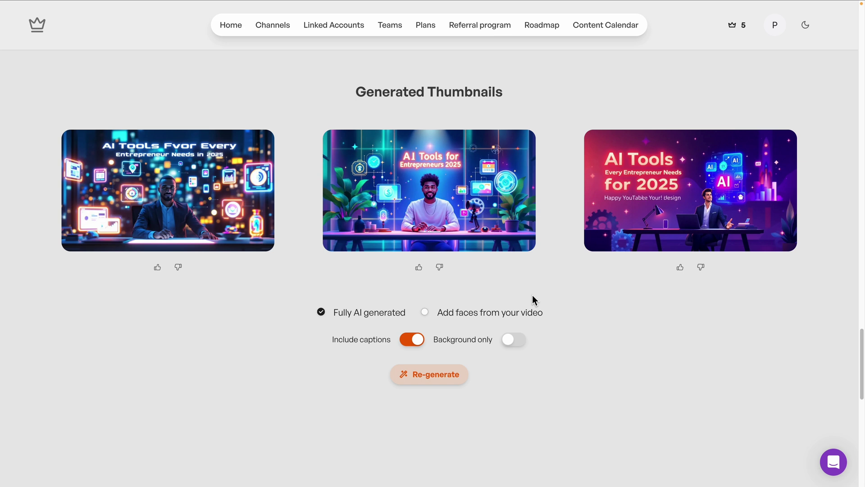
# - Re-generate thumbnails with 'Add faces from your video', producing Essential AI Tools, Unlock Your Potential and Transform Your Business
pyautogui.moveTo(436, 206)
pyautogui.moveTo(671, 209)
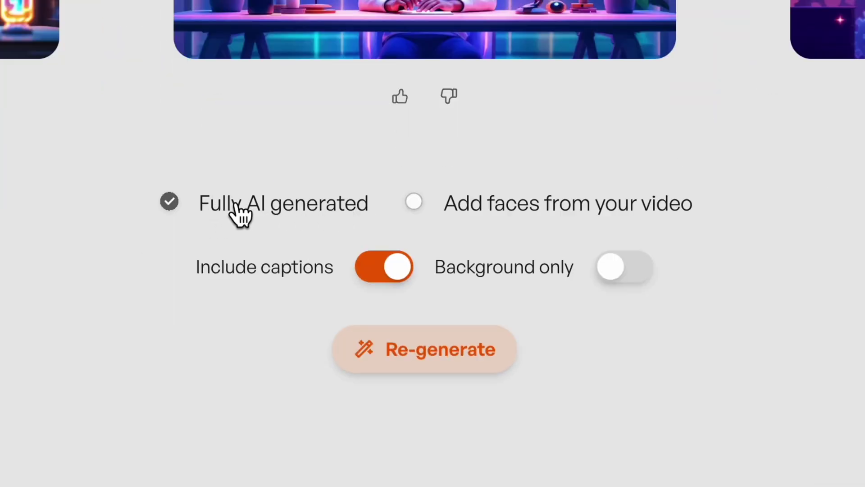
pyautogui.click(421, 208)
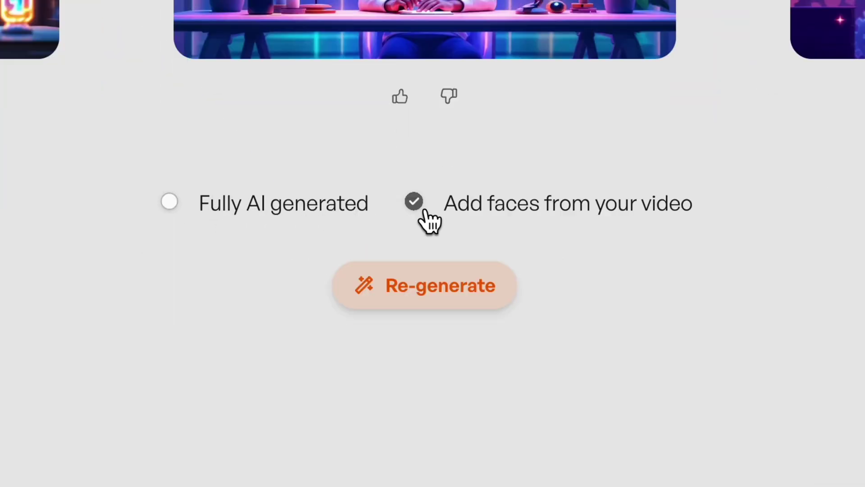
pyautogui.click(455, 298)
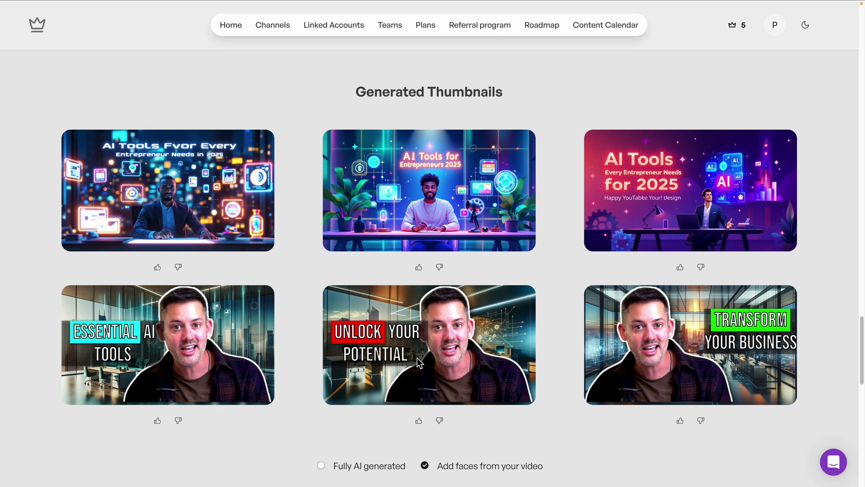
pyautogui.moveTo(773, 353)
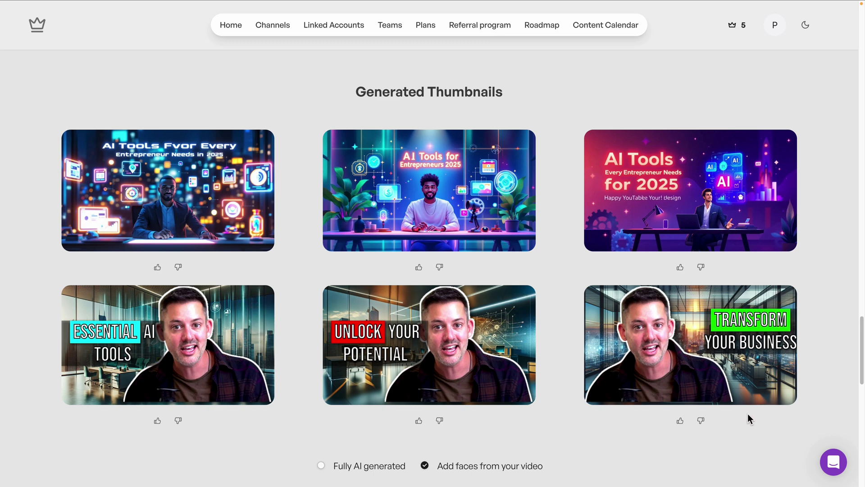